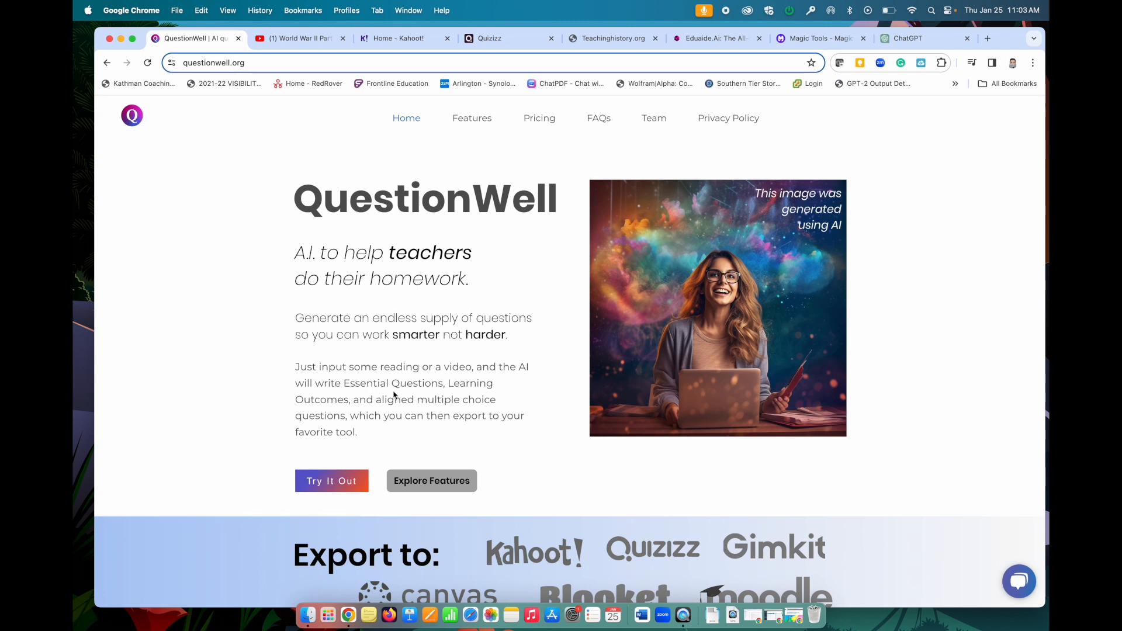
- Open QuestionWell's question-set creator and enter "Causes of WWII" as the topic, keeping 10 questions
left_click(334, 483)
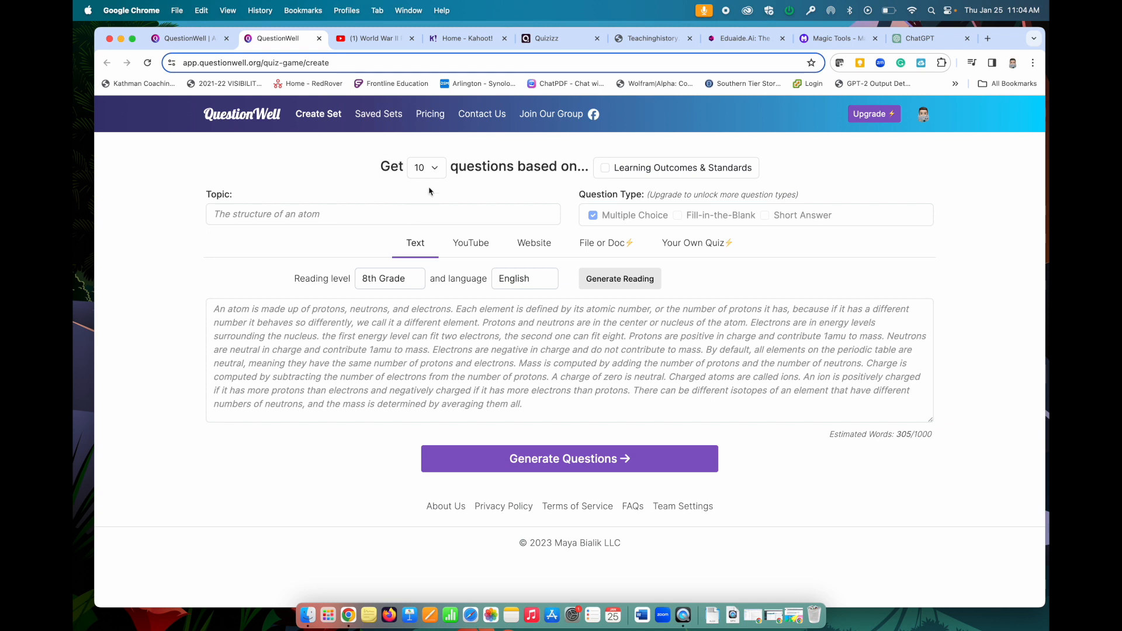
left_click(435, 171)
left_click(435, 170)
left_click(355, 217)
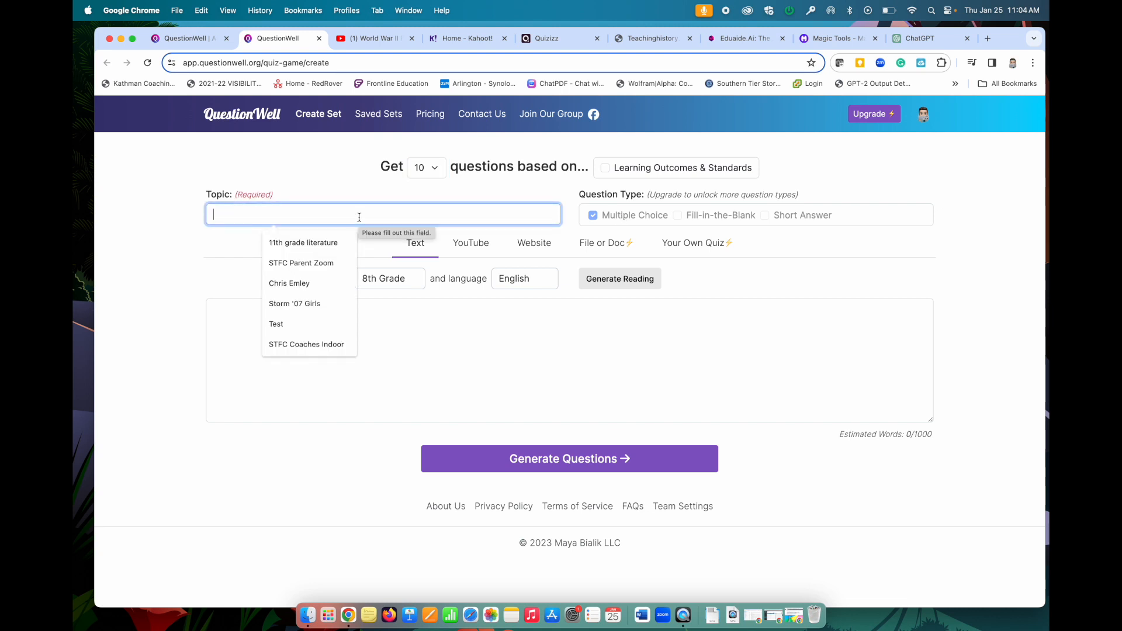
type("Causes of WWII")
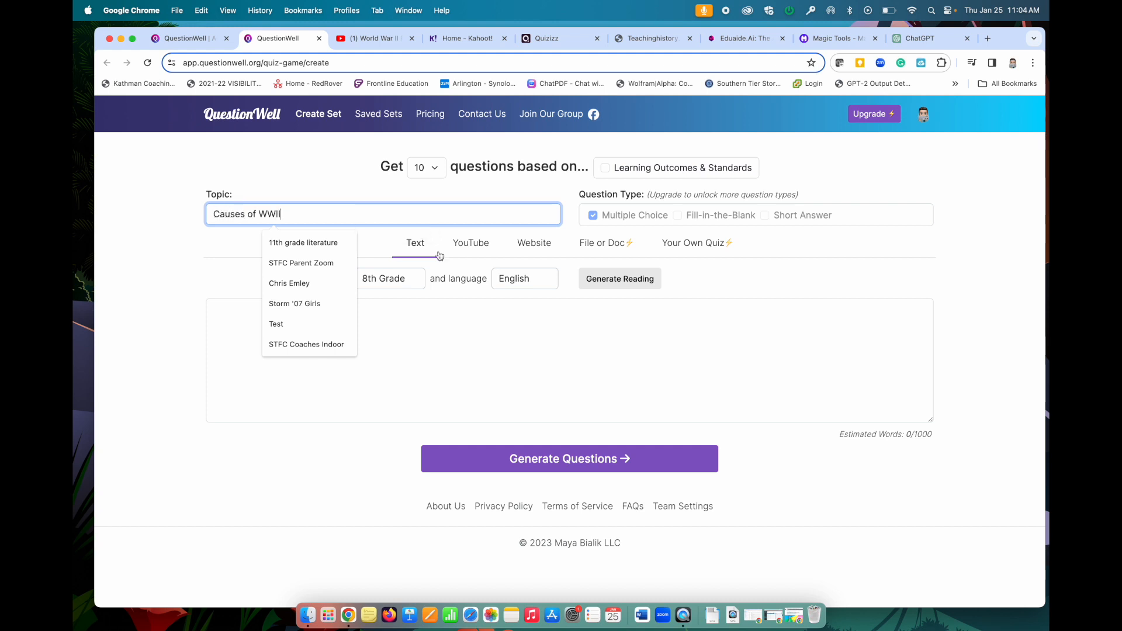
left_click(424, 267)
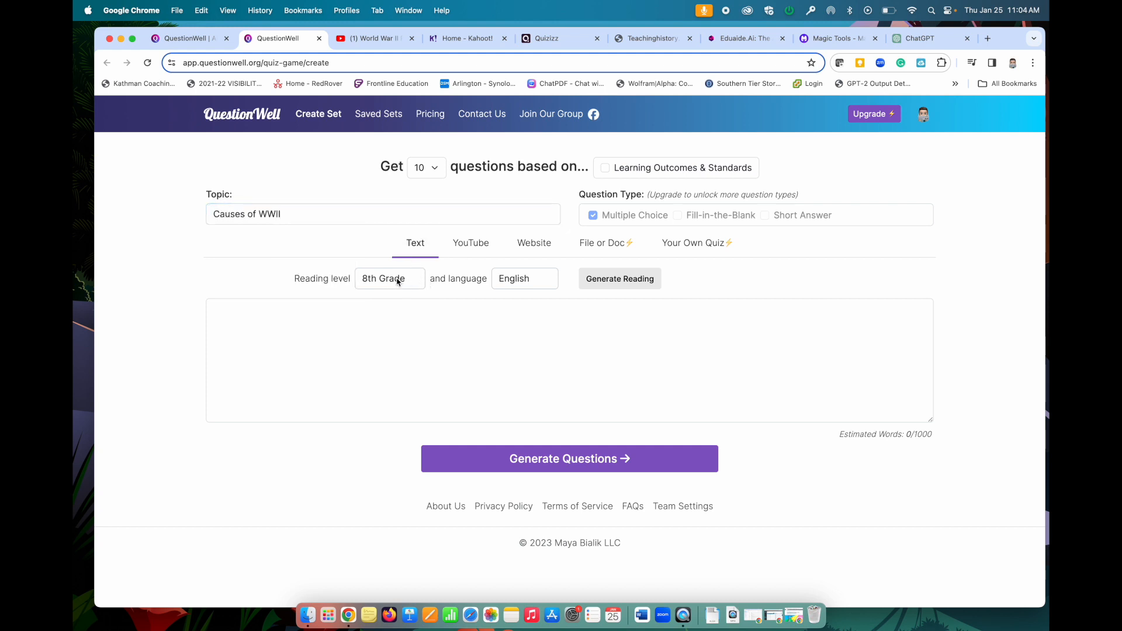
- Generate an 8th-grade English reading passage on the topic and read through it
left_click(612, 284)
scroll(606, 302, "down", 1)
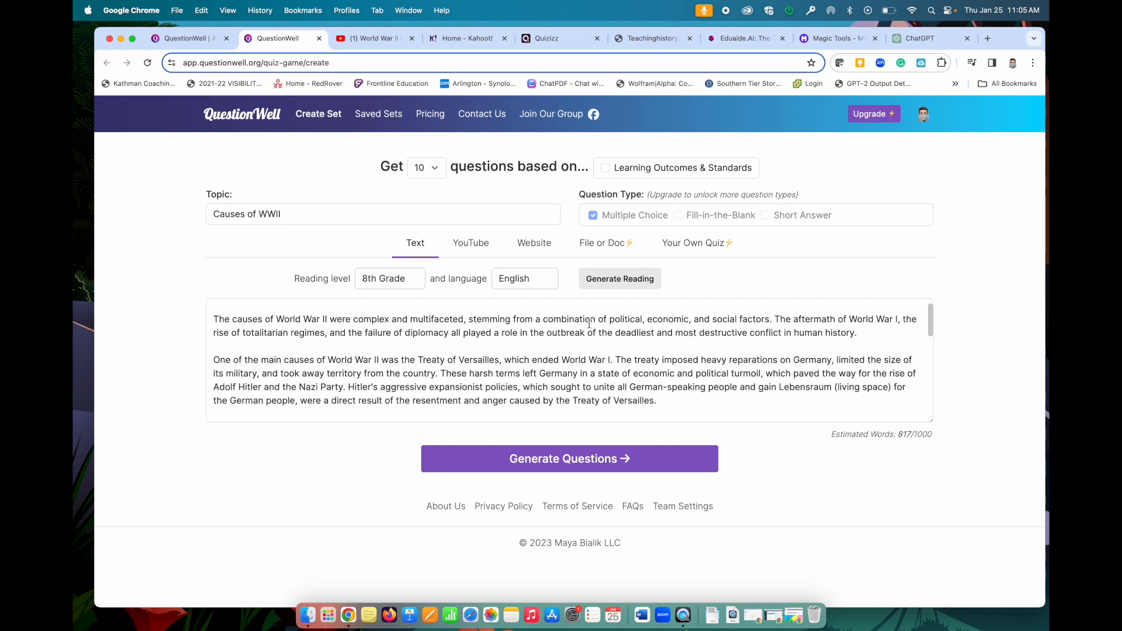
left_click(588, 336)
scroll(594, 354, "down", 1)
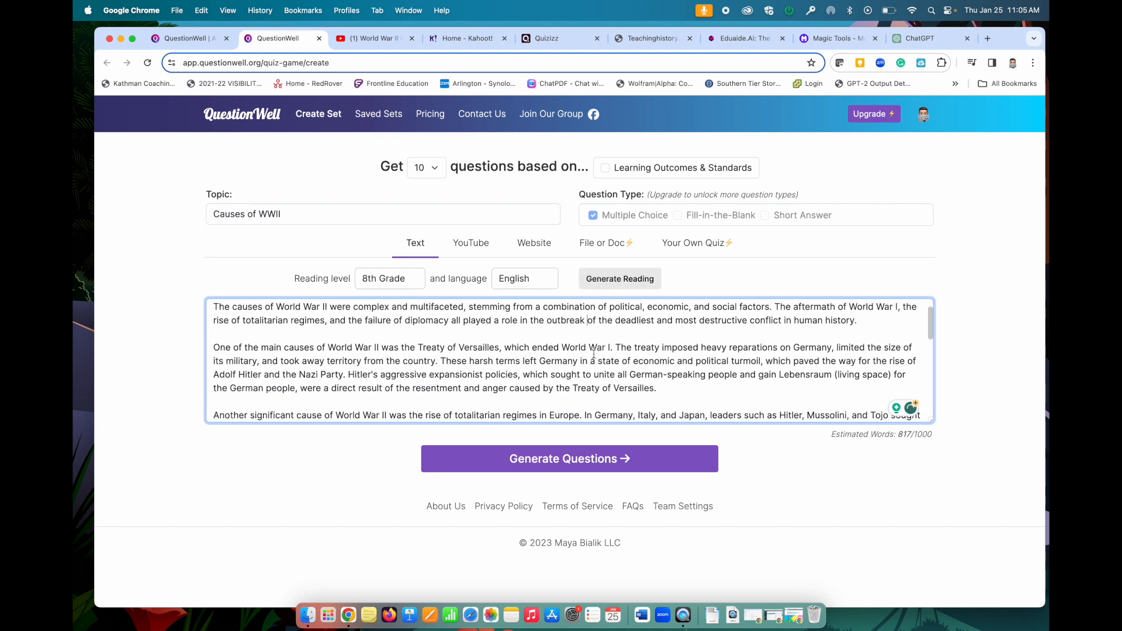
scroll(594, 354, "down", 5)
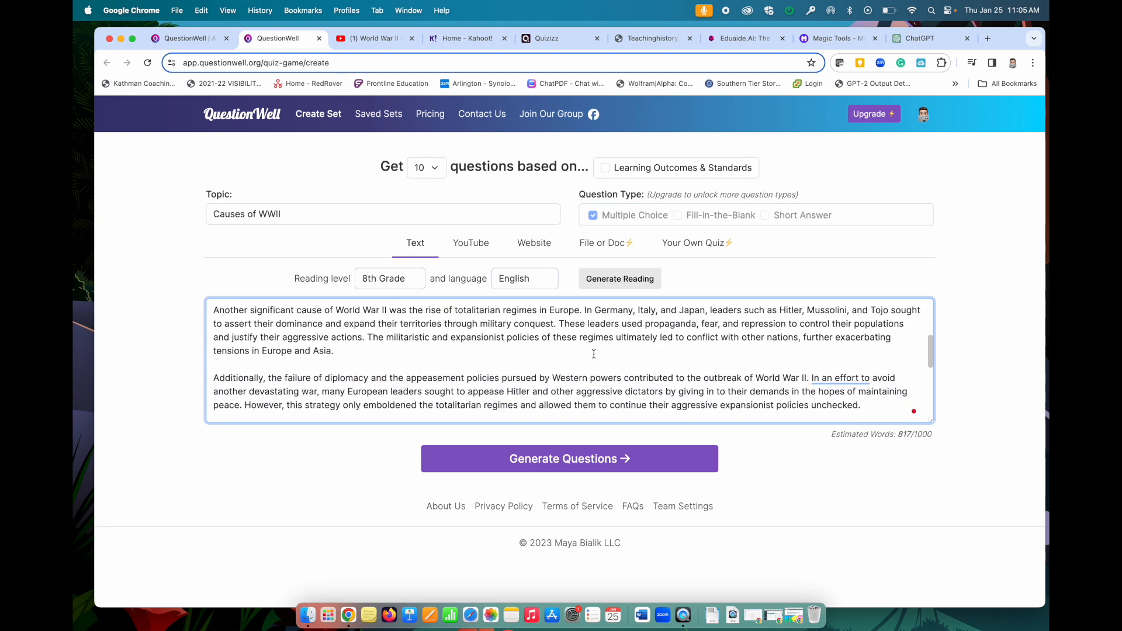
scroll(594, 354, "down", 8)
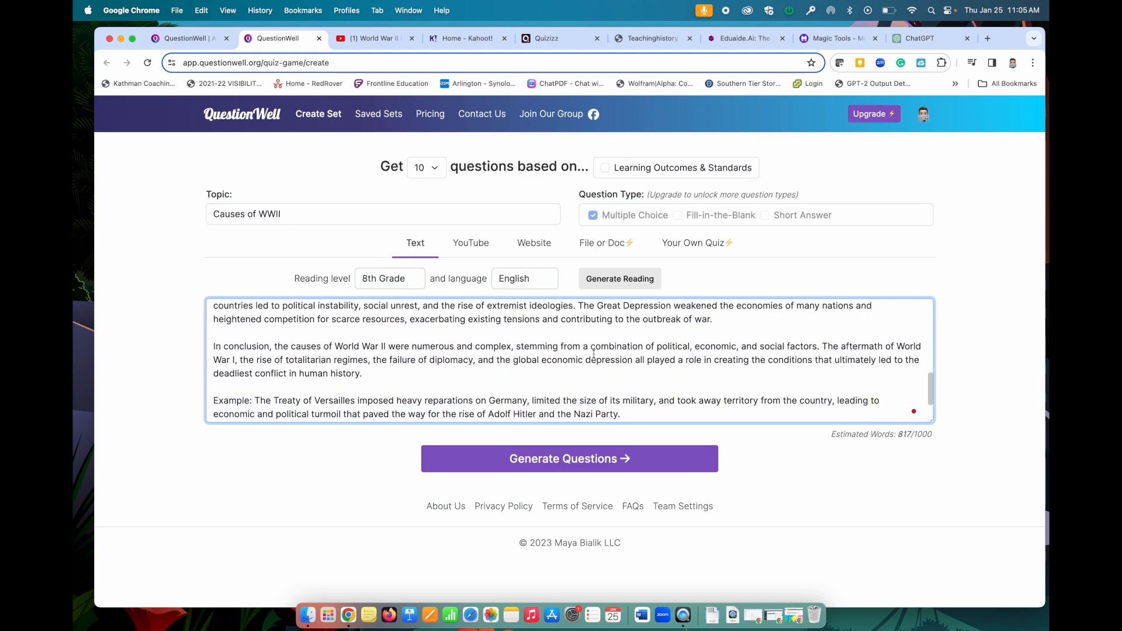
scroll(594, 354, "up", 9)
scroll(594, 353, "up", 5)
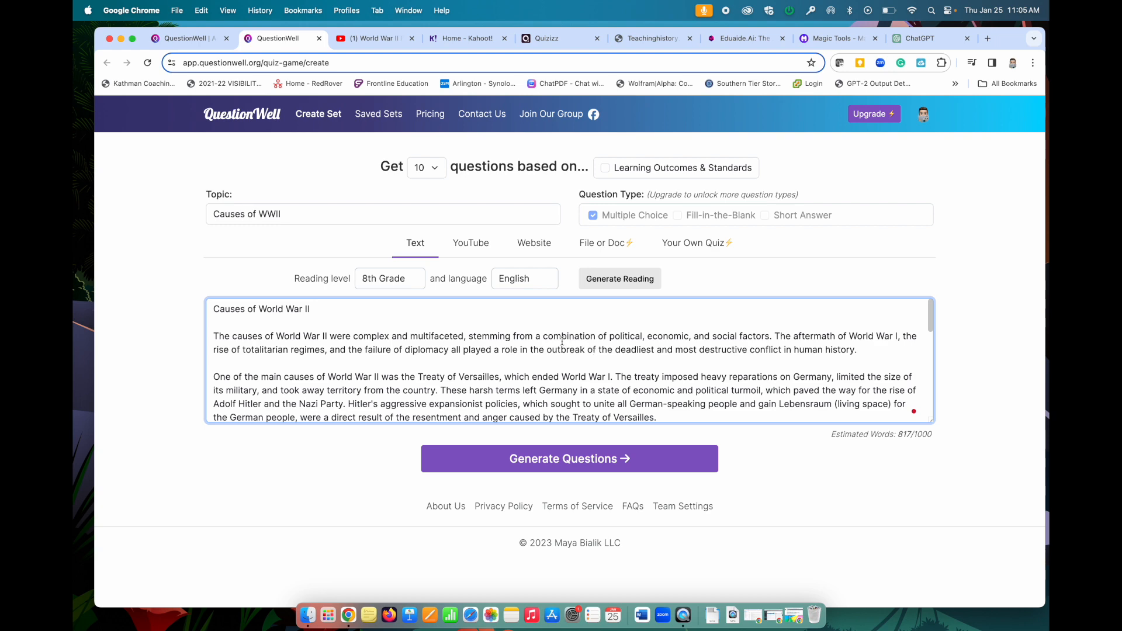
- Generate the question set from the reading and look through its questions and learning outcomes
left_click(588, 462)
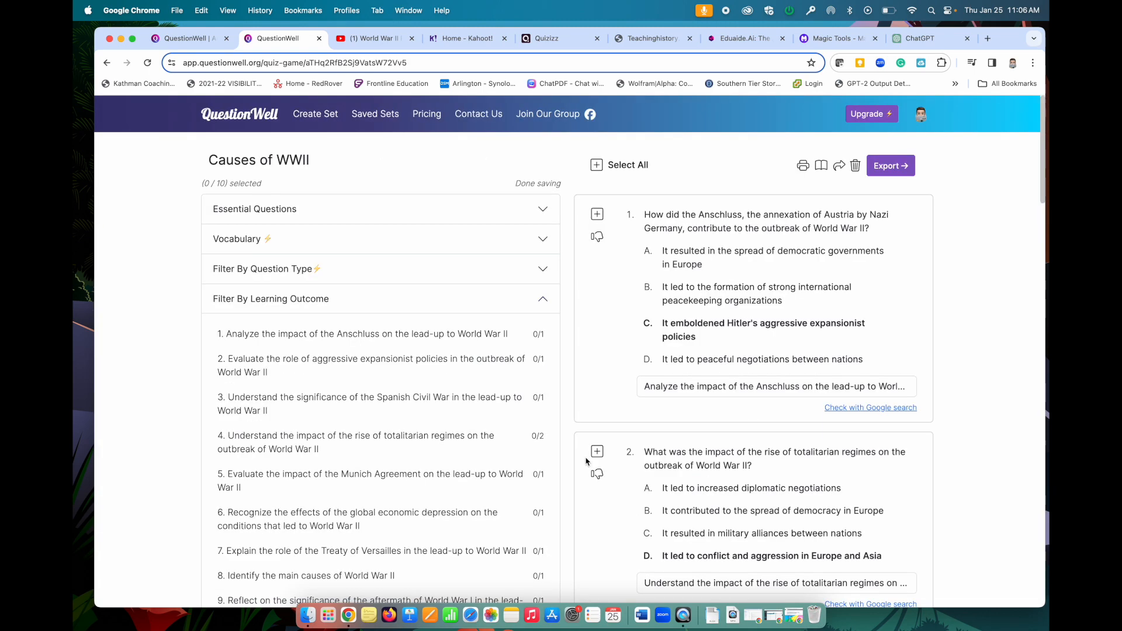
scroll(556, 403, "down", 4)
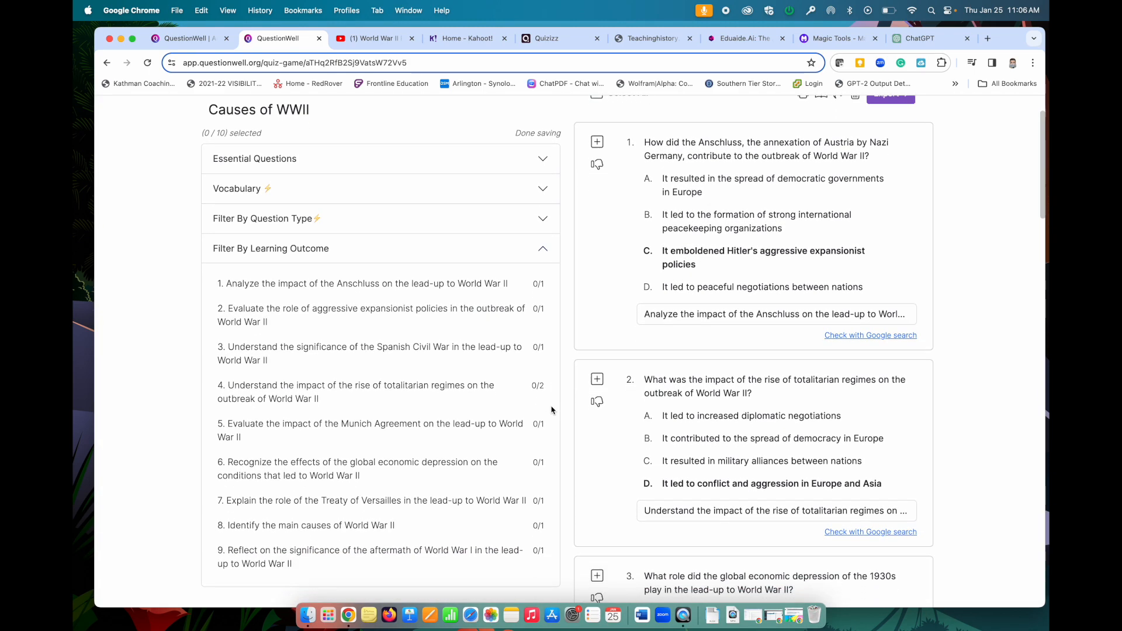
scroll(643, 409, "down", 3)
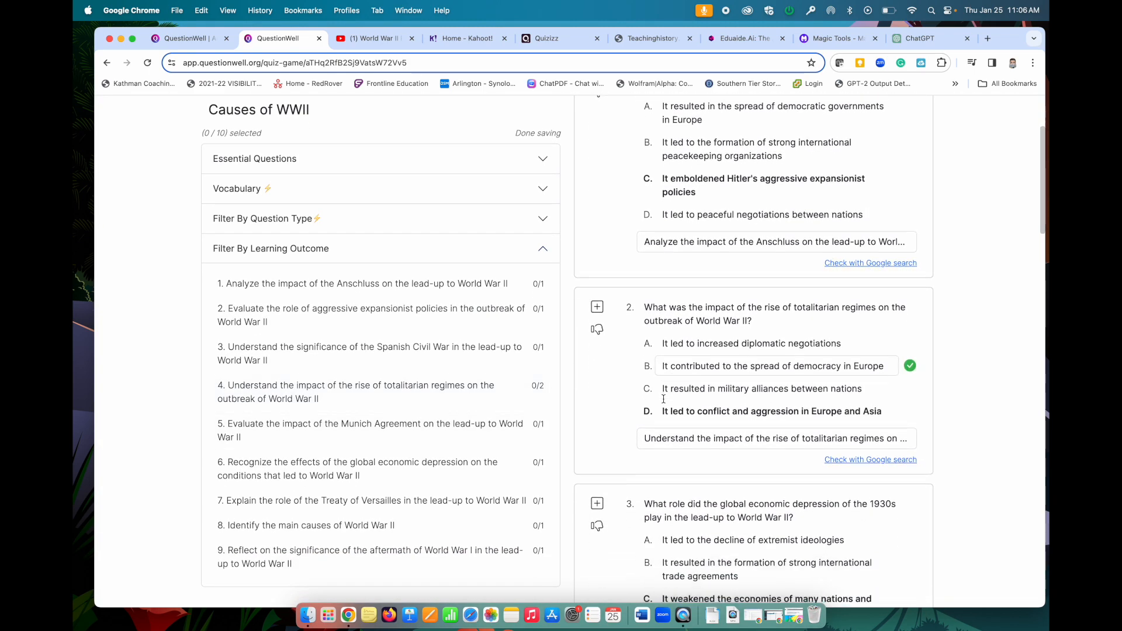
scroll(664, 402, "down", 5)
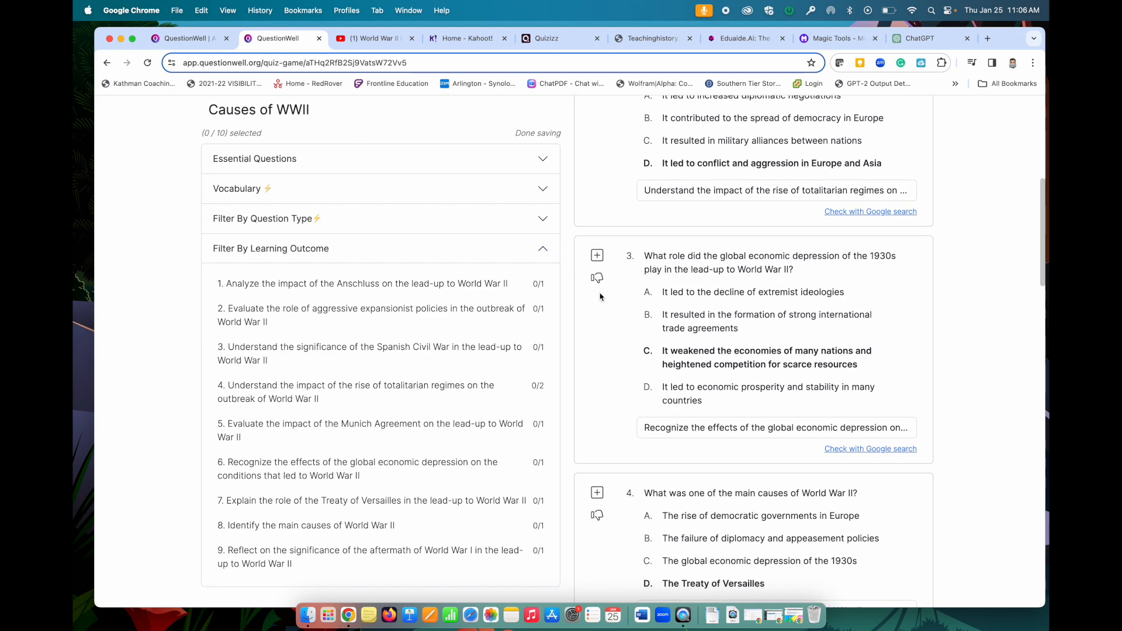
scroll(710, 349, "down", 7)
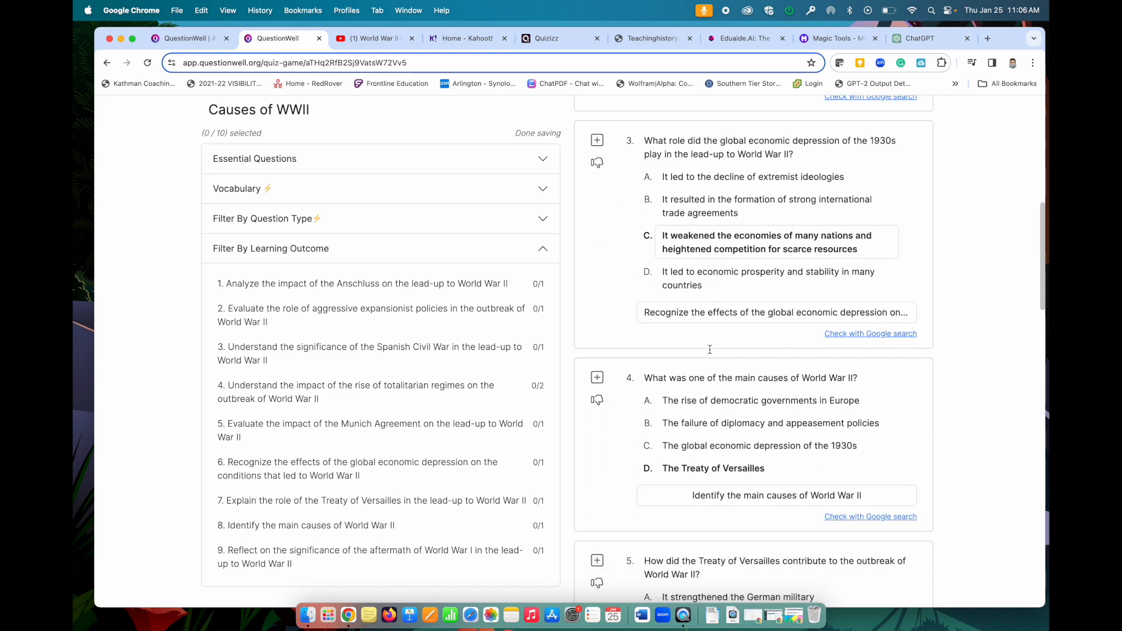
scroll(711, 349, "down", 7)
scroll(711, 349, "up", 20)
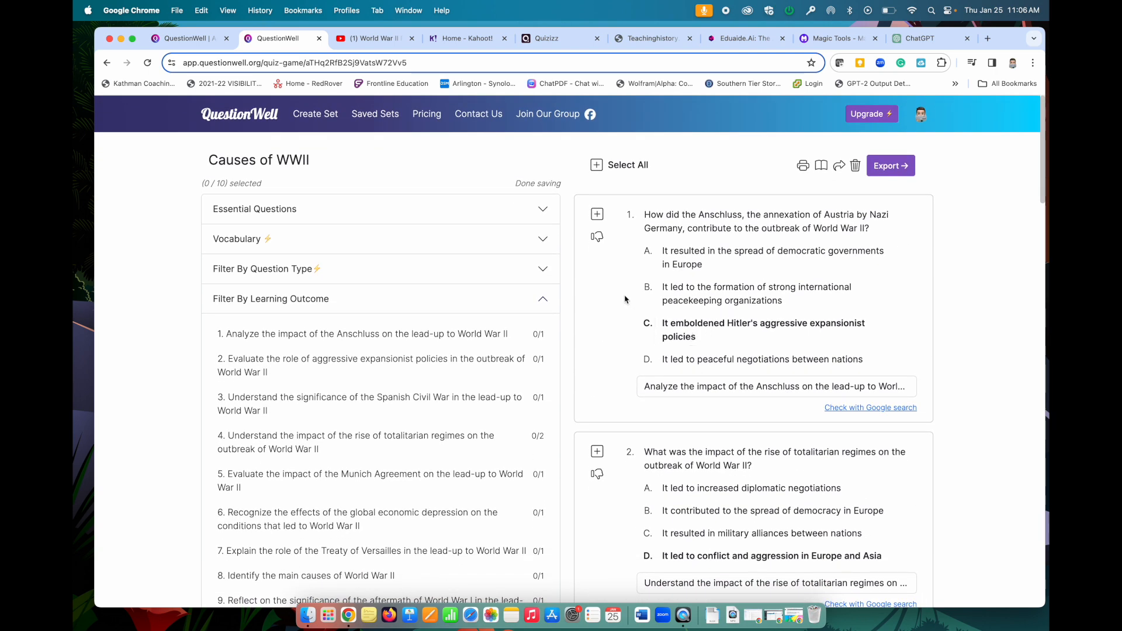
- Start another question set with "Causes of WWII" as its topic
left_click(312, 115)
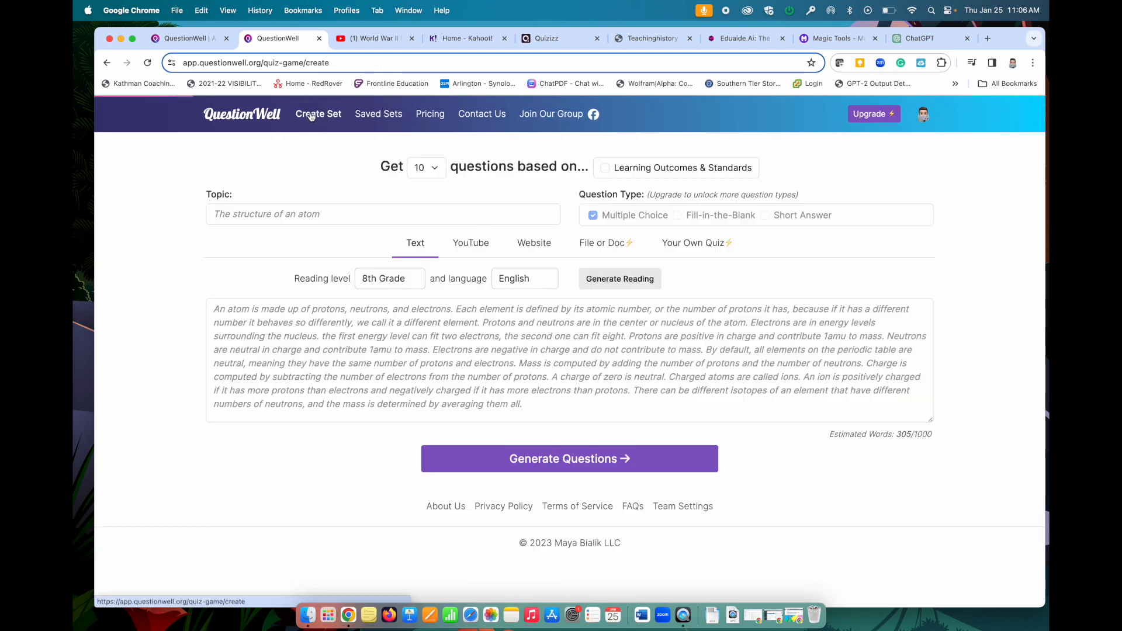
left_click(335, 218)
type("Caus")
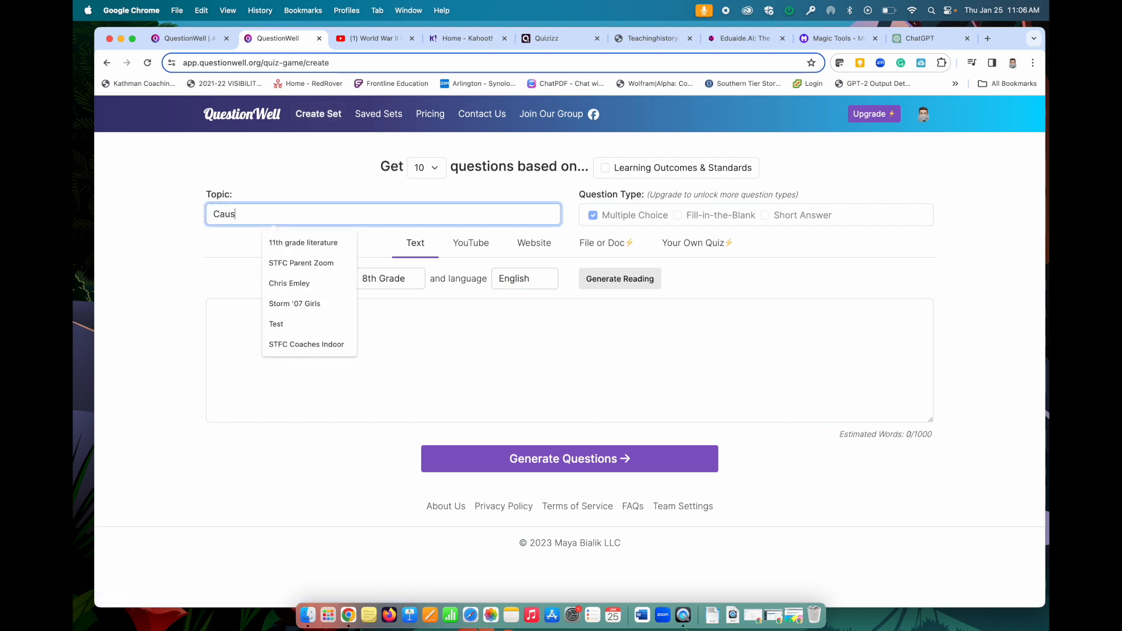
type("ese of")
key("BackSpace")
key("BackSpace")
key("BackSpace")
key("BackSpace")
type("WW")
- Use YouTube as the source and load the transcript from the copied link of the "World War II Part 1: Crash Course US History #35" video
left_click(470, 243)
left_click(389, 38)
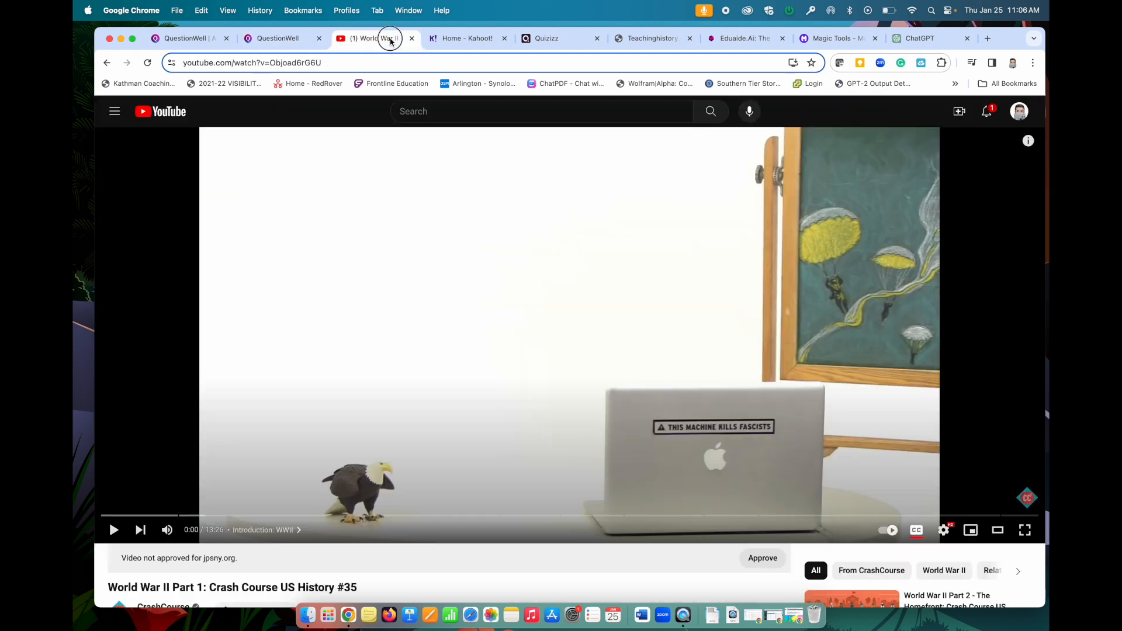
left_click(315, 61)
key("super+c")
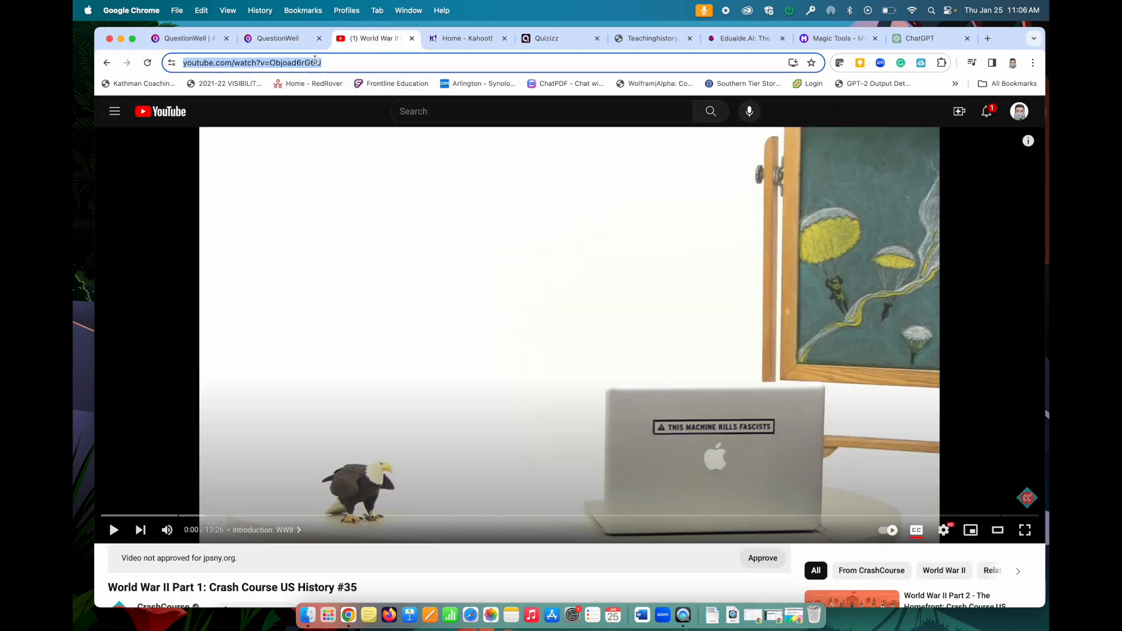
left_click(278, 39)
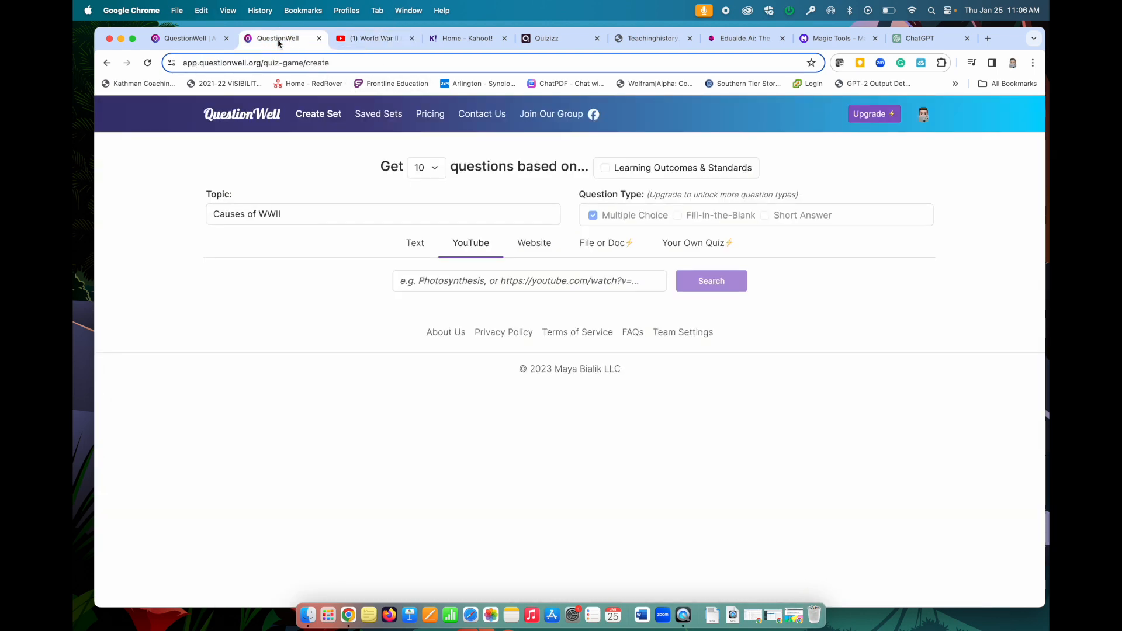
left_click(485, 282)
key("super+v")
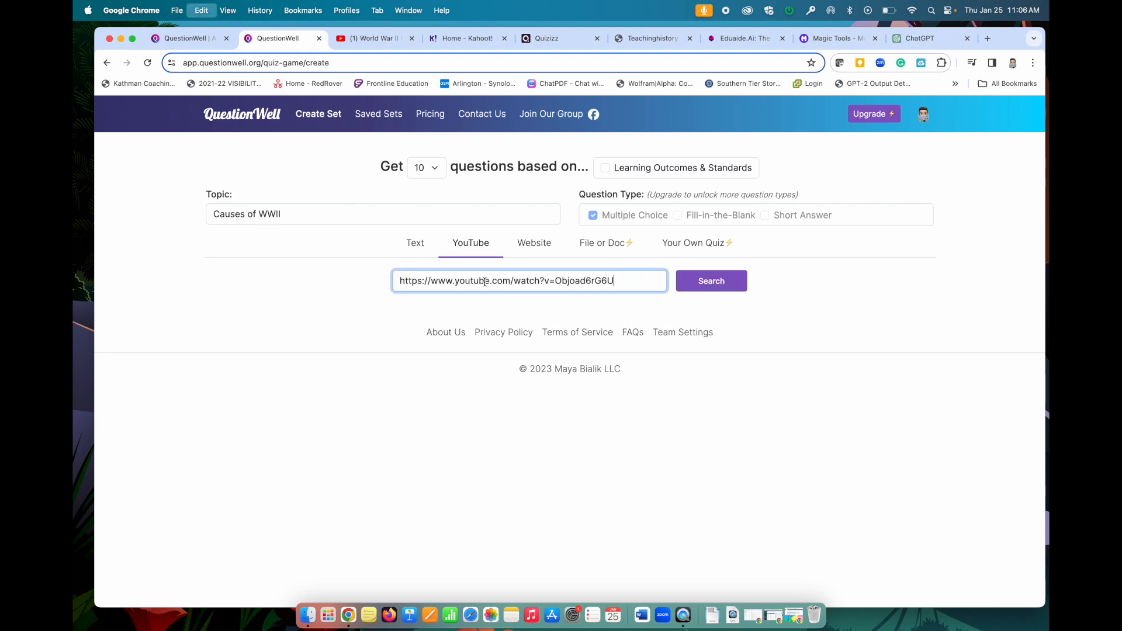
left_click(699, 286)
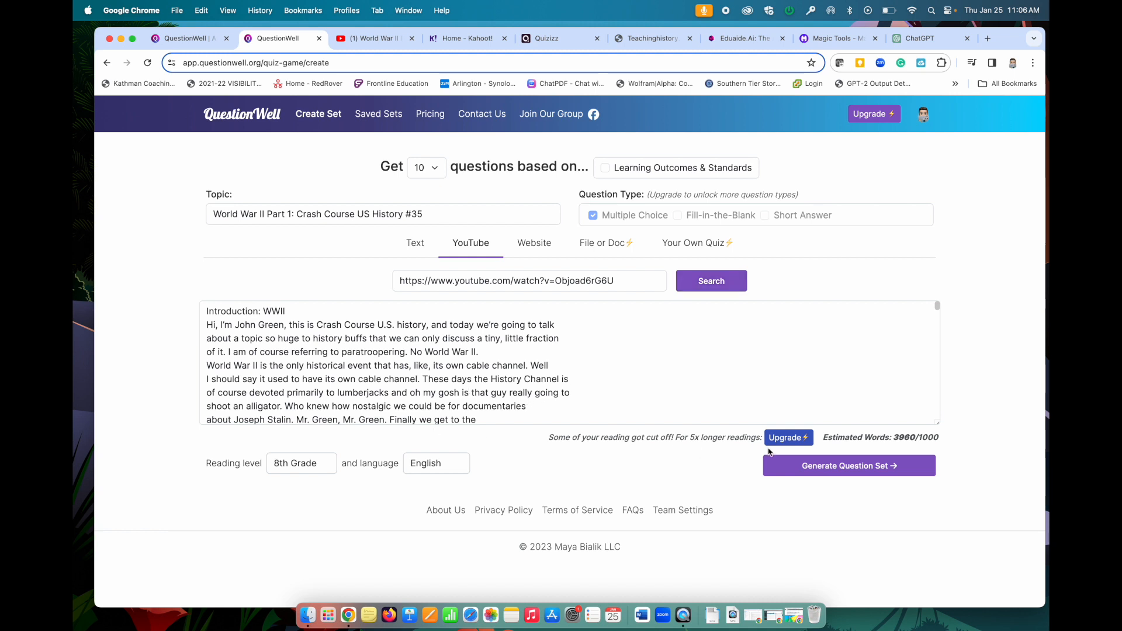
- Generate the question set from the video transcript and look over the first questions
left_click(793, 468)
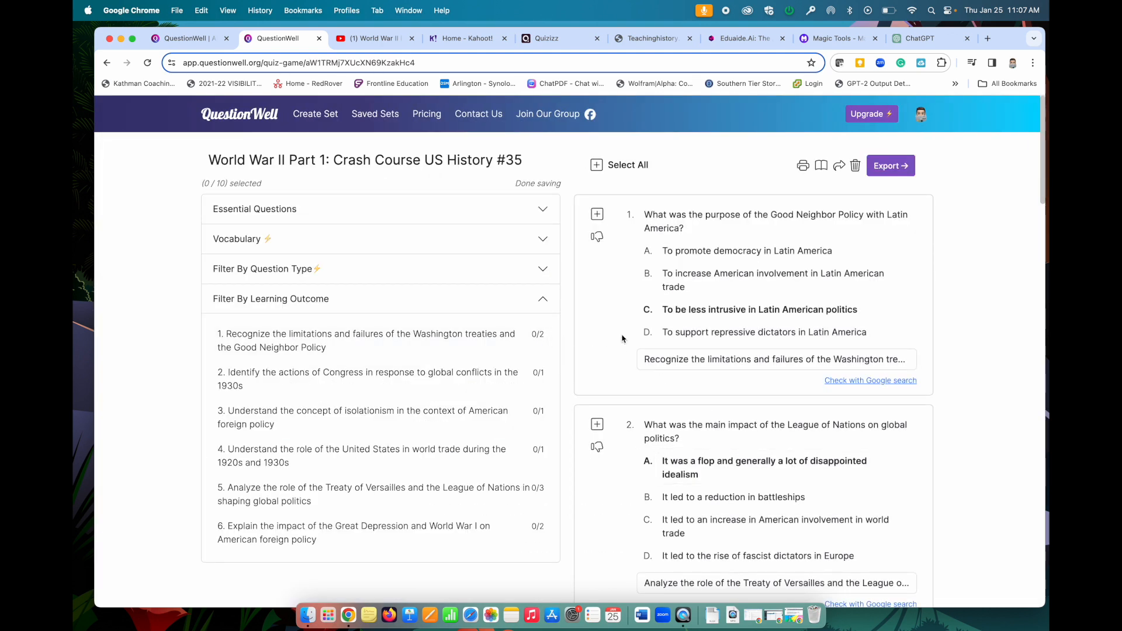
scroll(616, 335, "down", 1)
scroll(615, 335, "down", 1)
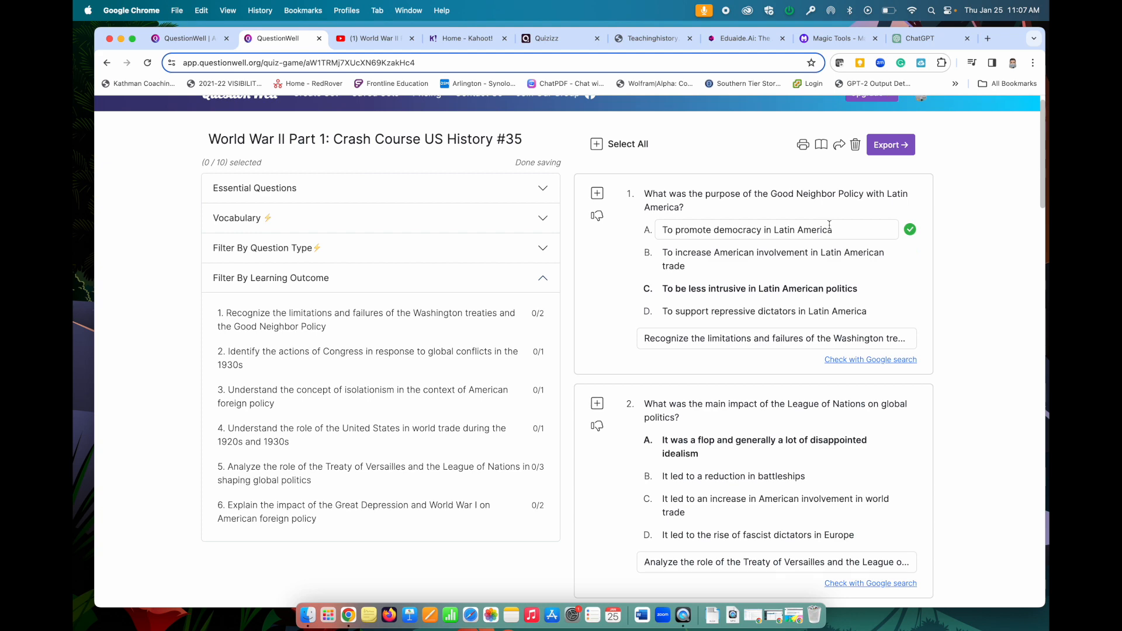
- Select all questions in the set and export them in the Kahoot format
left_click(891, 146)
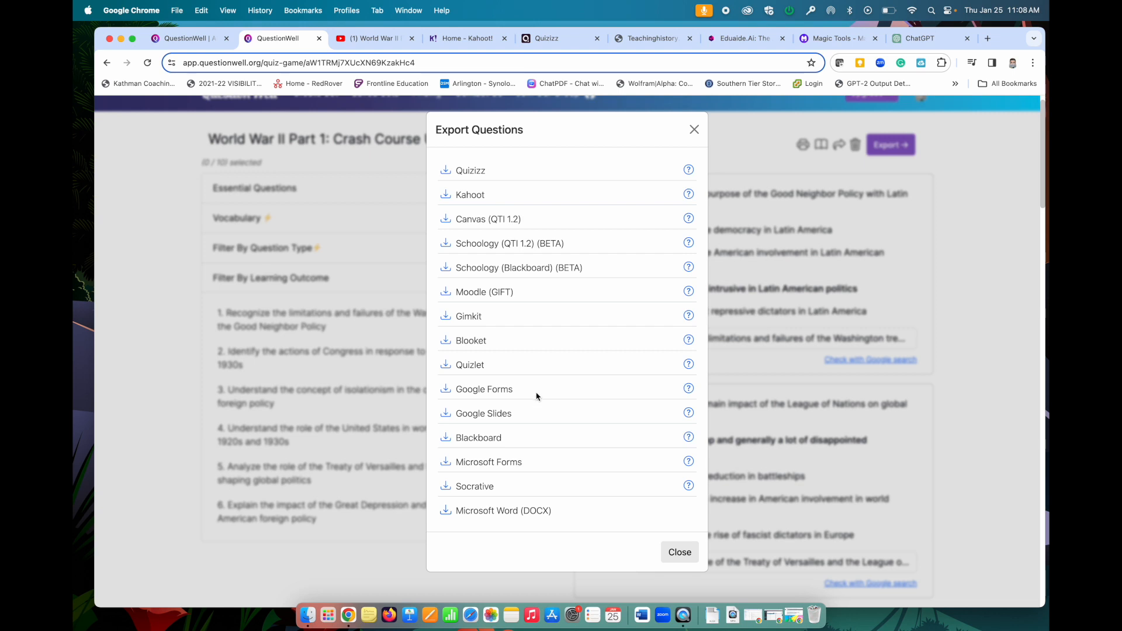
left_click(472, 196)
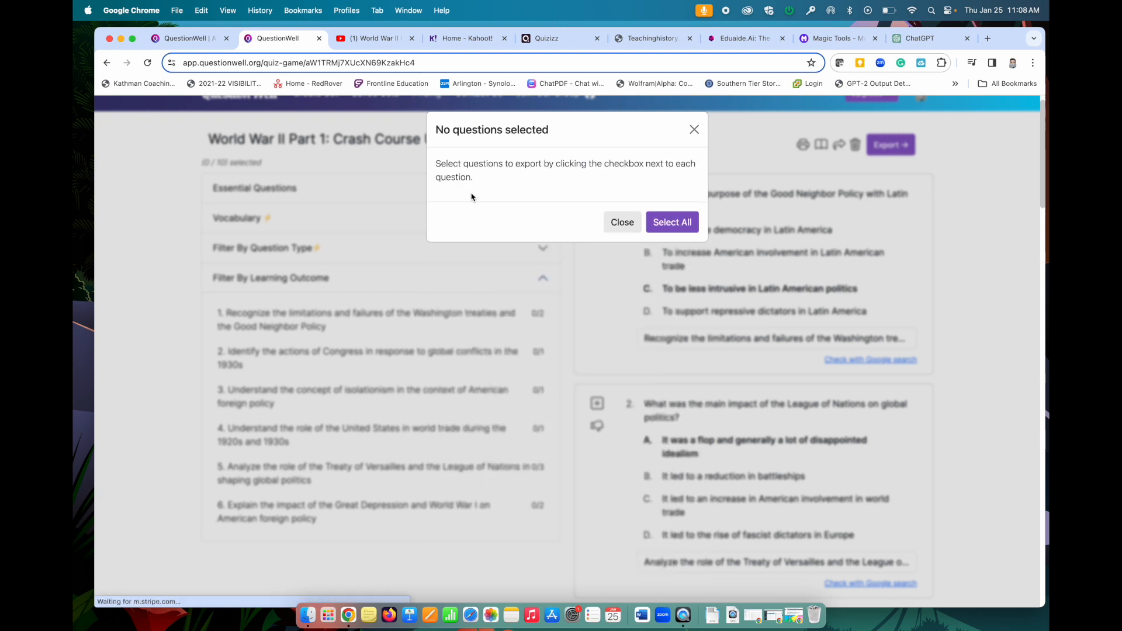
left_click(676, 227)
left_click(893, 146)
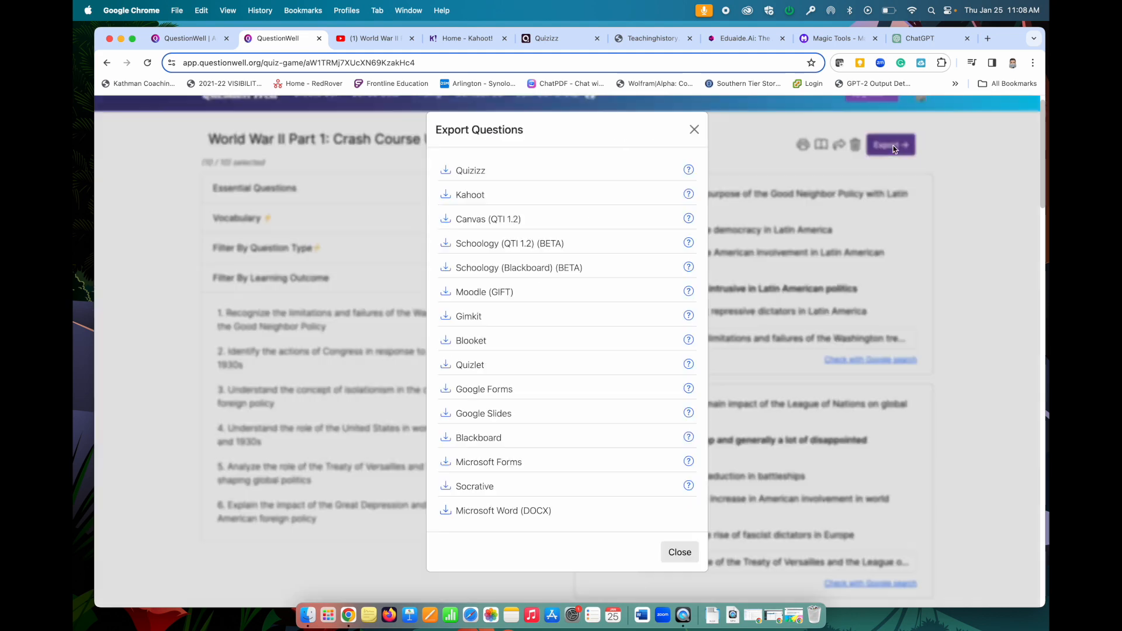
left_click(476, 199)
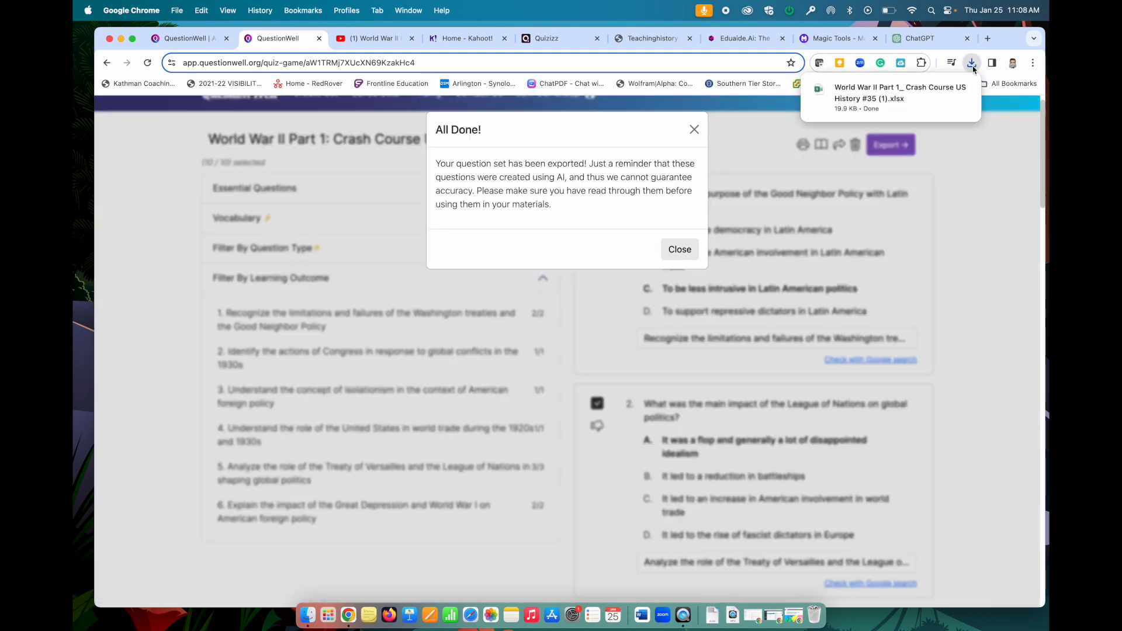
left_click(680, 250)
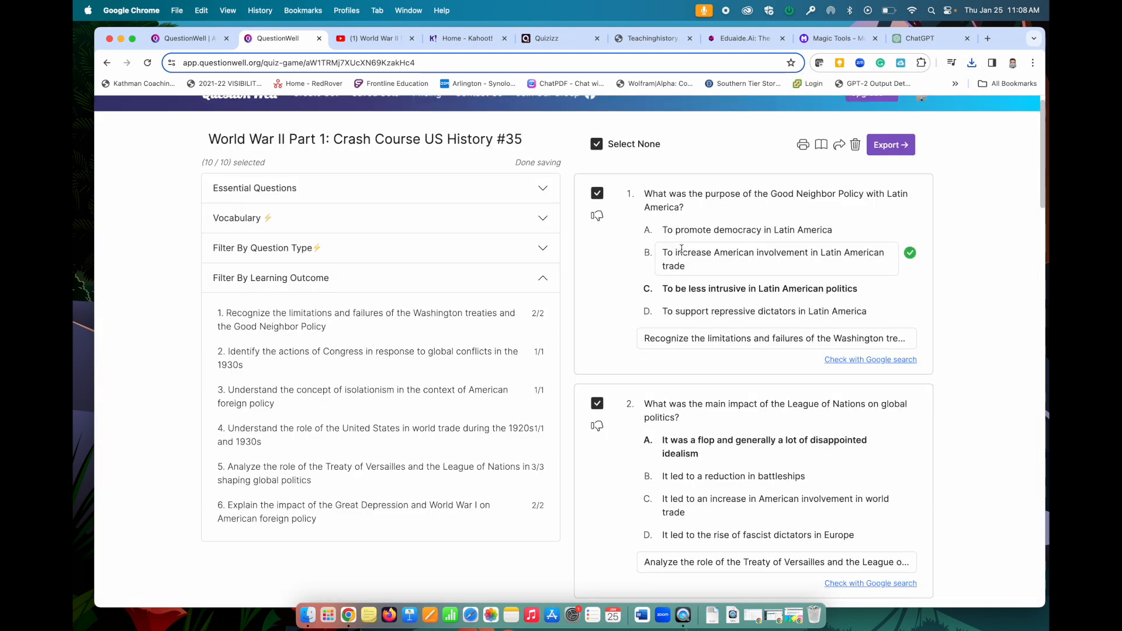
- Switch to Kahoot and create a new kahoot from a blank canvas
left_click(465, 37)
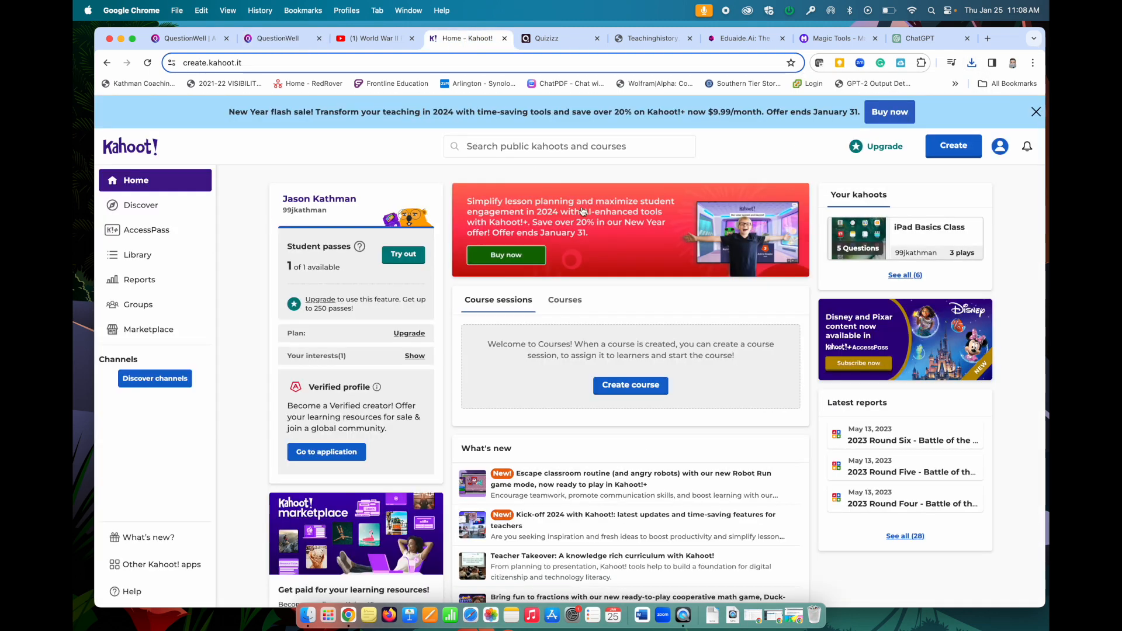
left_click(966, 154)
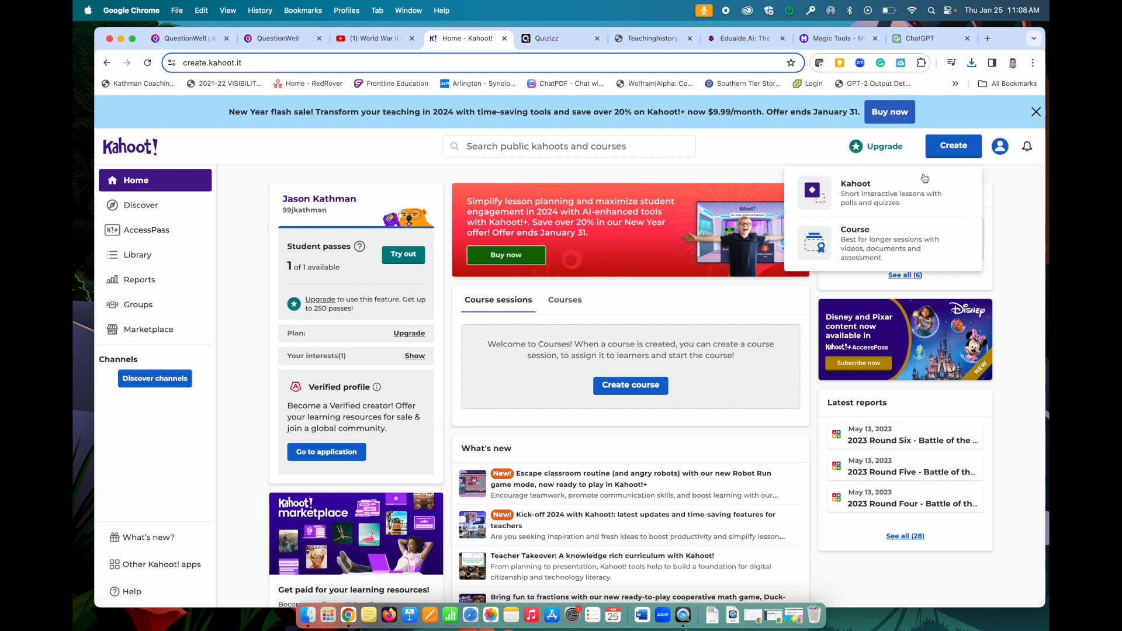
left_click(877, 197)
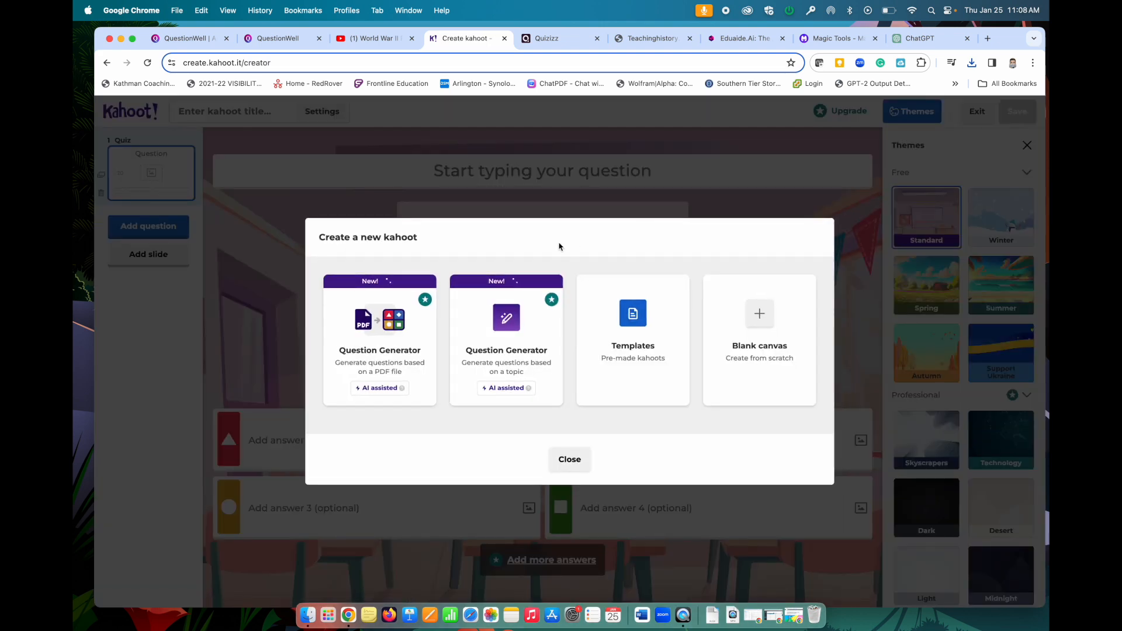
left_click(748, 349)
- Import the spreadsheet "World War II Part 1_ Crash Course US History #35 (1).xlsx" and add its questions to the kahoot
left_click(151, 228)
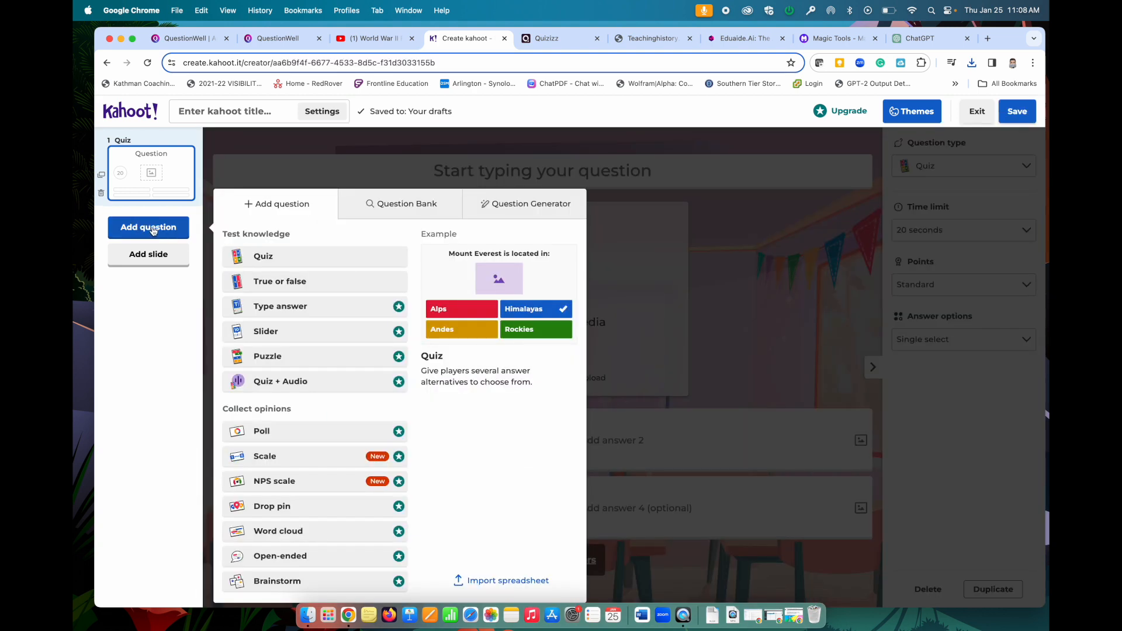
left_click(502, 582)
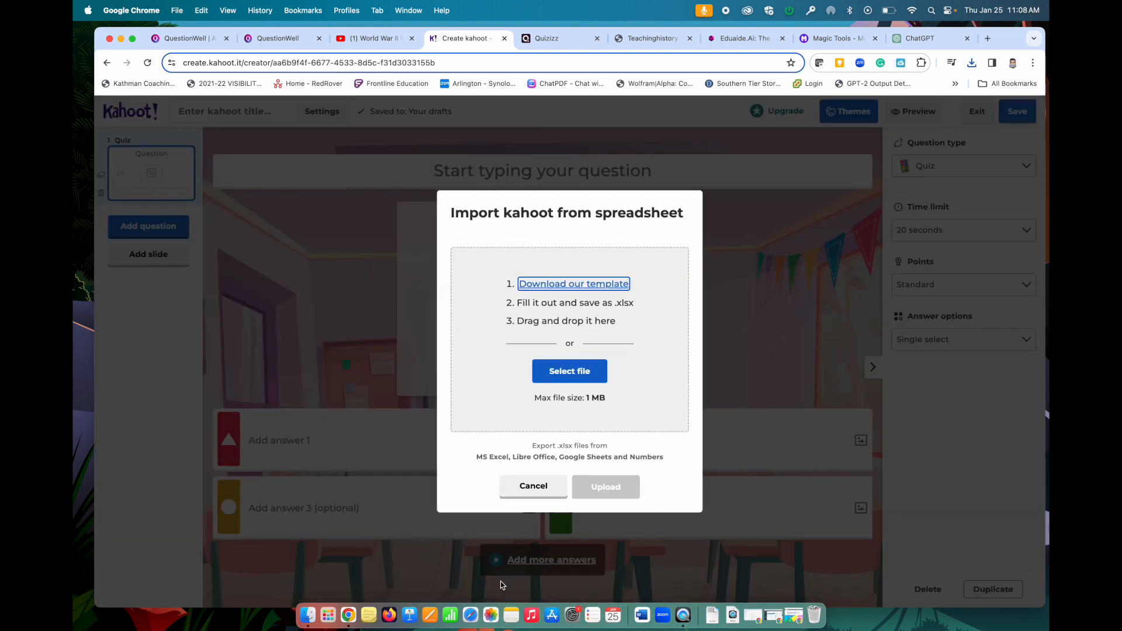
left_click(571, 370)
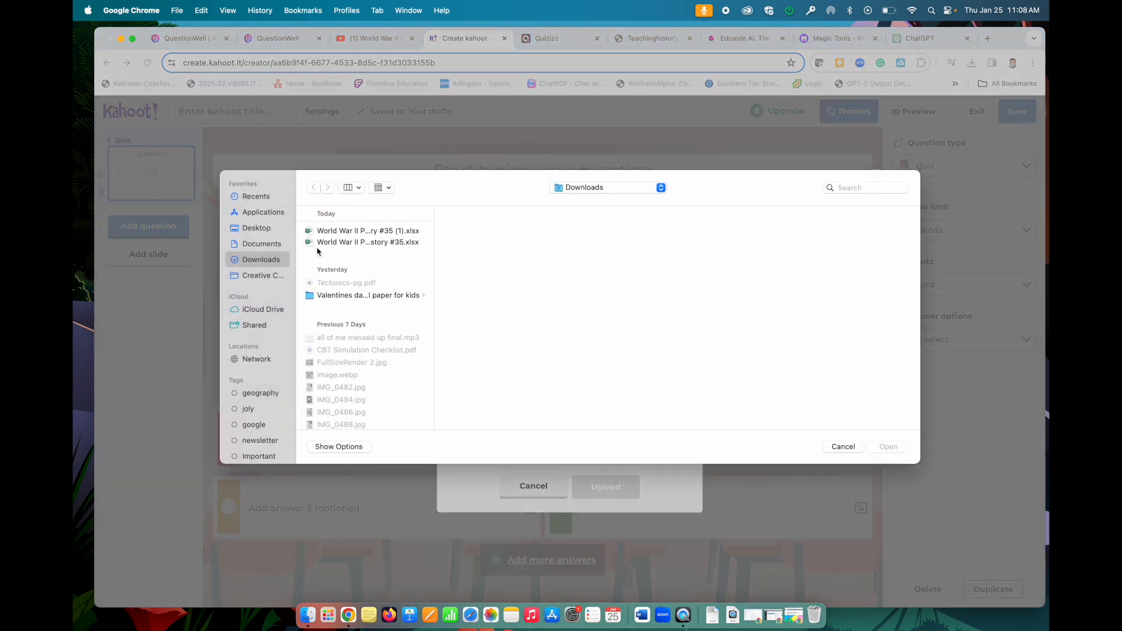
left_click(342, 233)
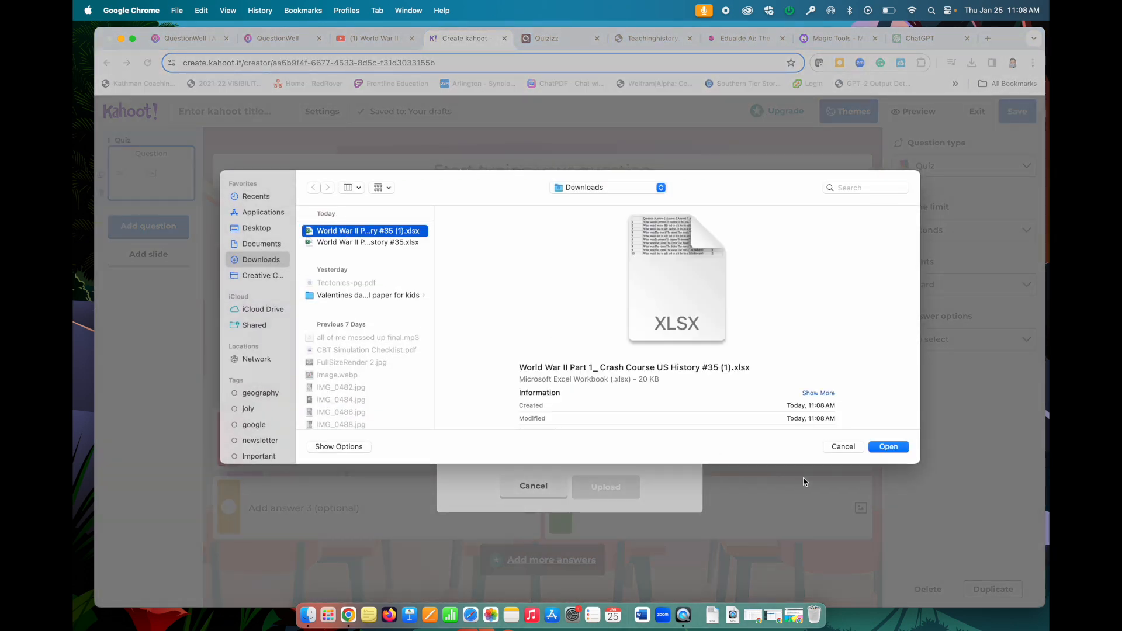
left_click(884, 447)
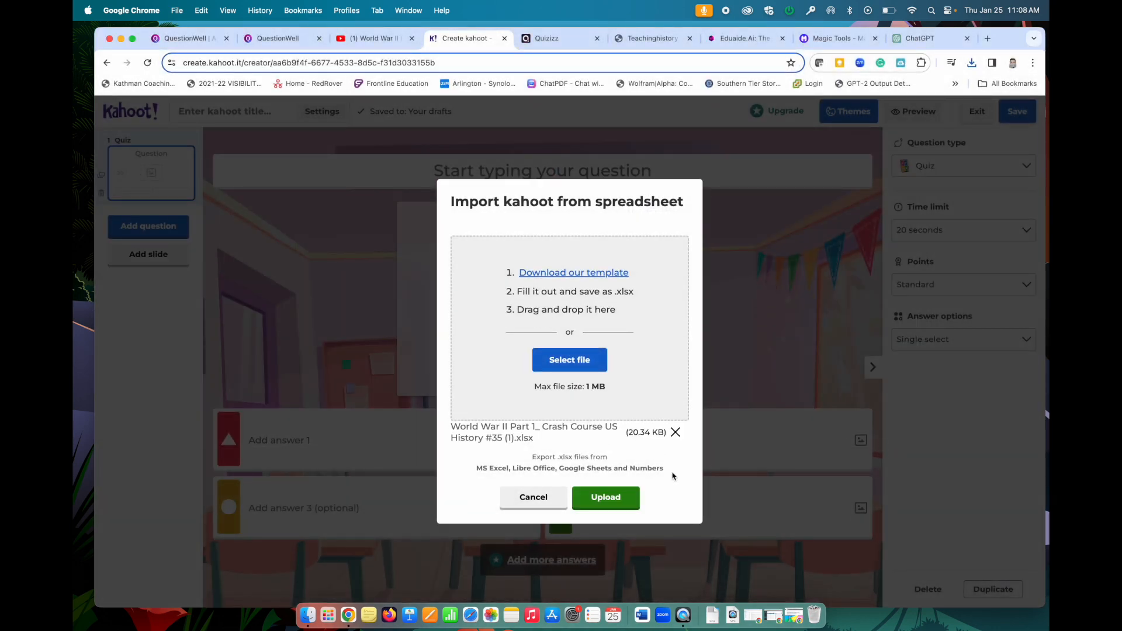
left_click(620, 494)
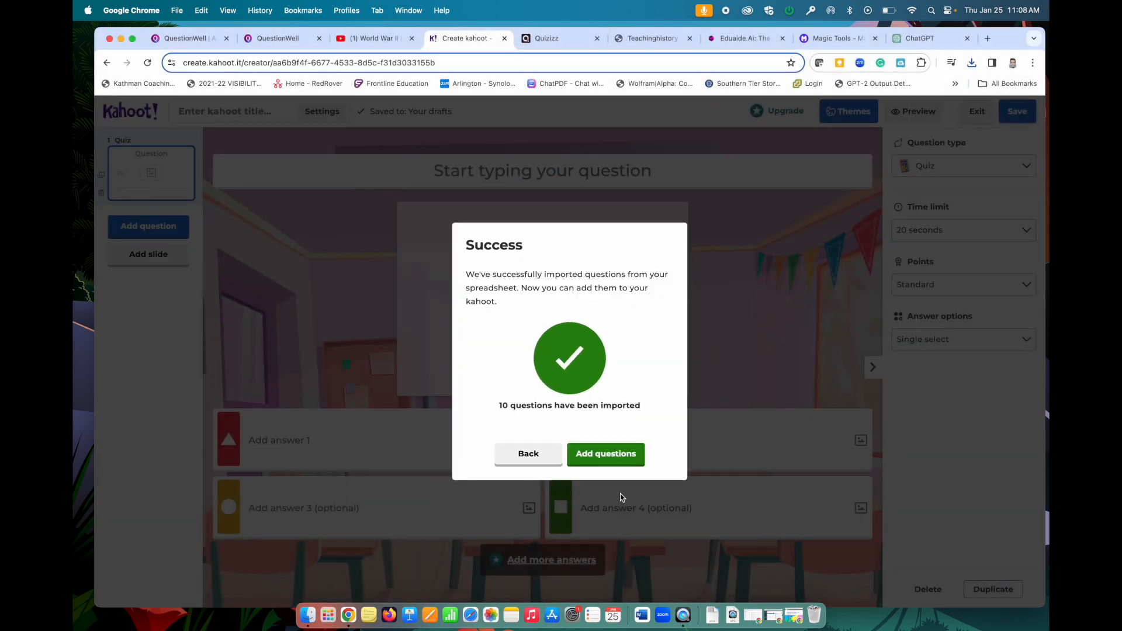
left_click(608, 456)
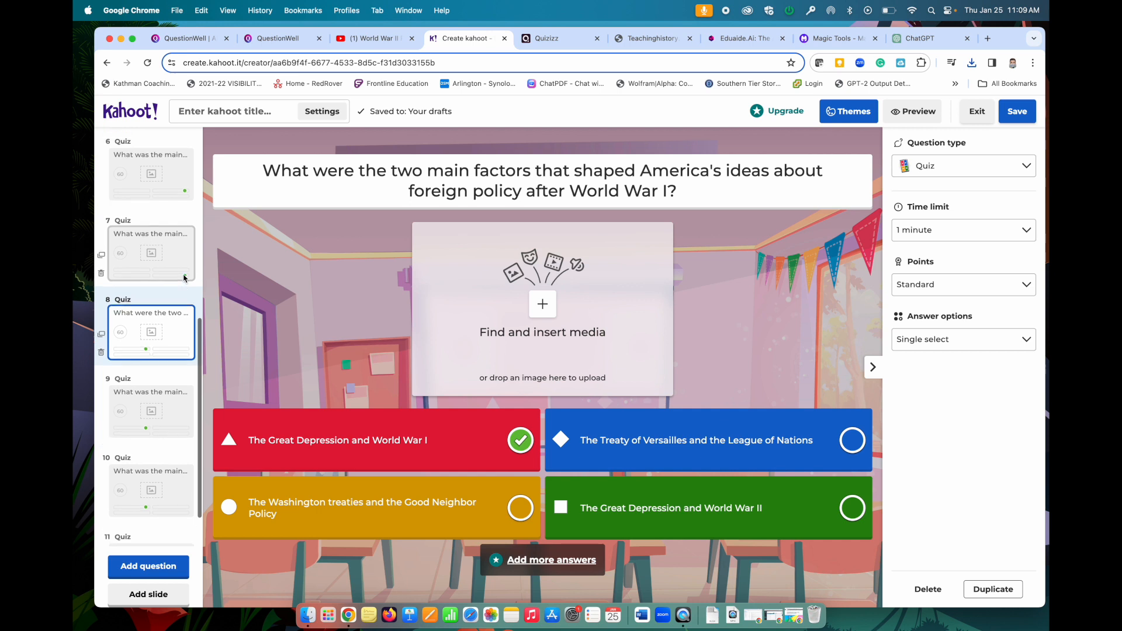
- Look through the imported kahoot questions and their answers, going back from question 8 to question 3
scroll(183, 275, "up", 2)
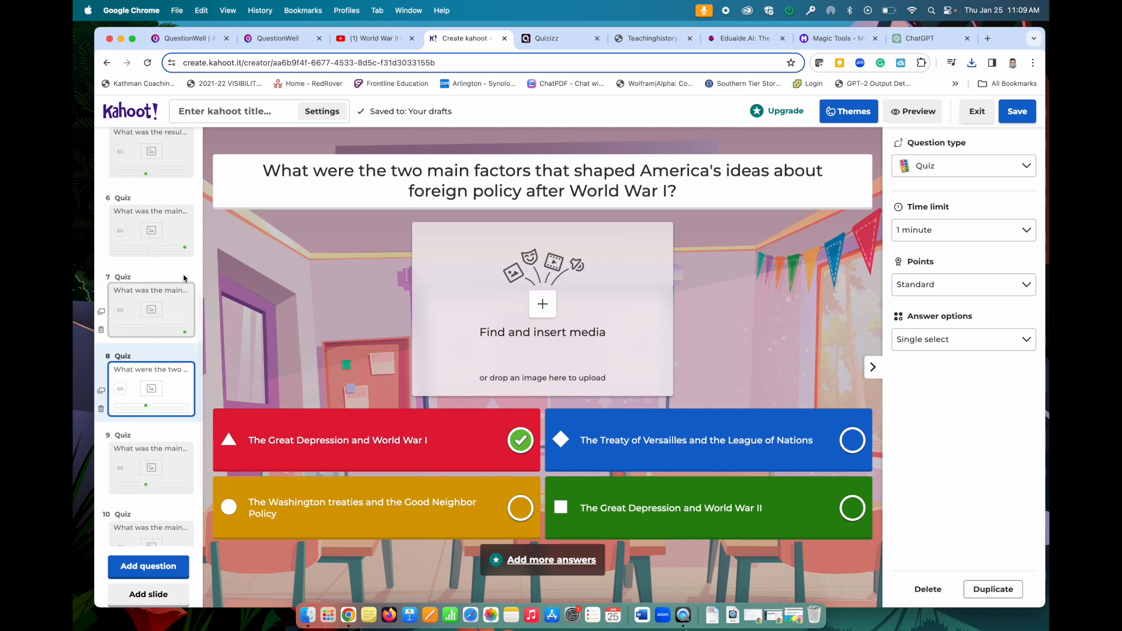
left_click(169, 241)
scroll(167, 234, "up", 2)
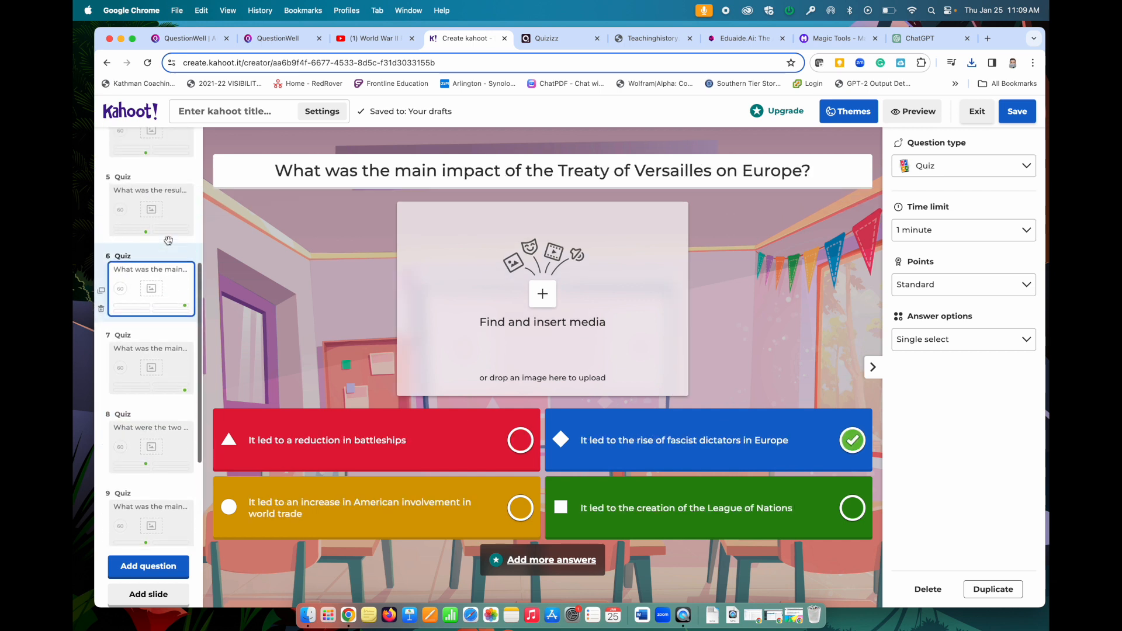
left_click(167, 230)
scroll(169, 225, "up", 2)
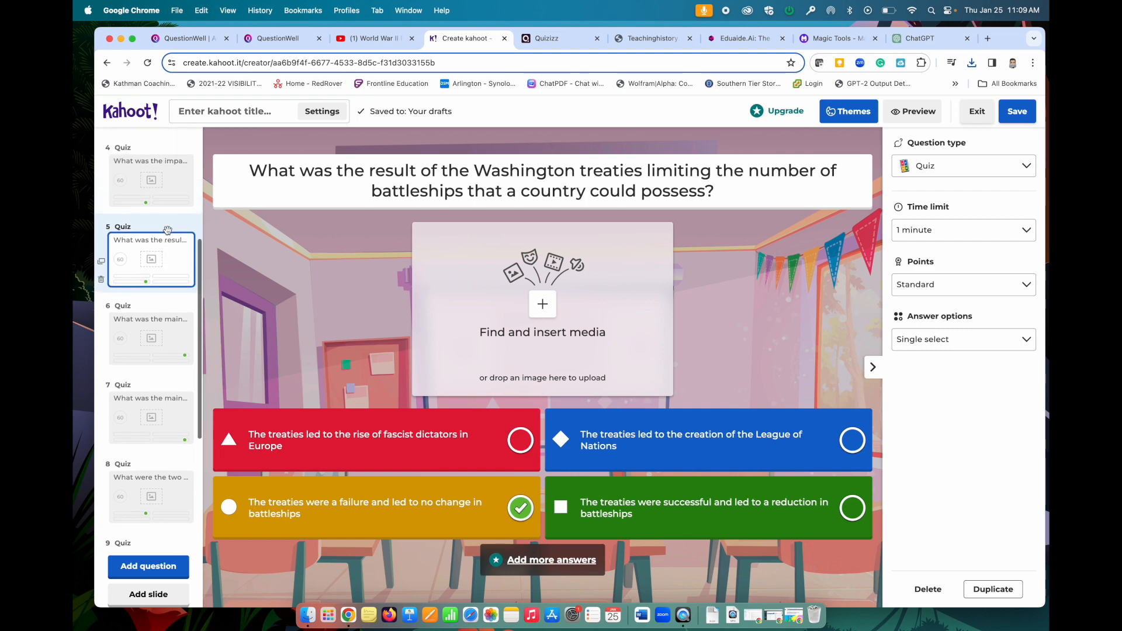
left_click(169, 220)
scroll(173, 210, "up", 2)
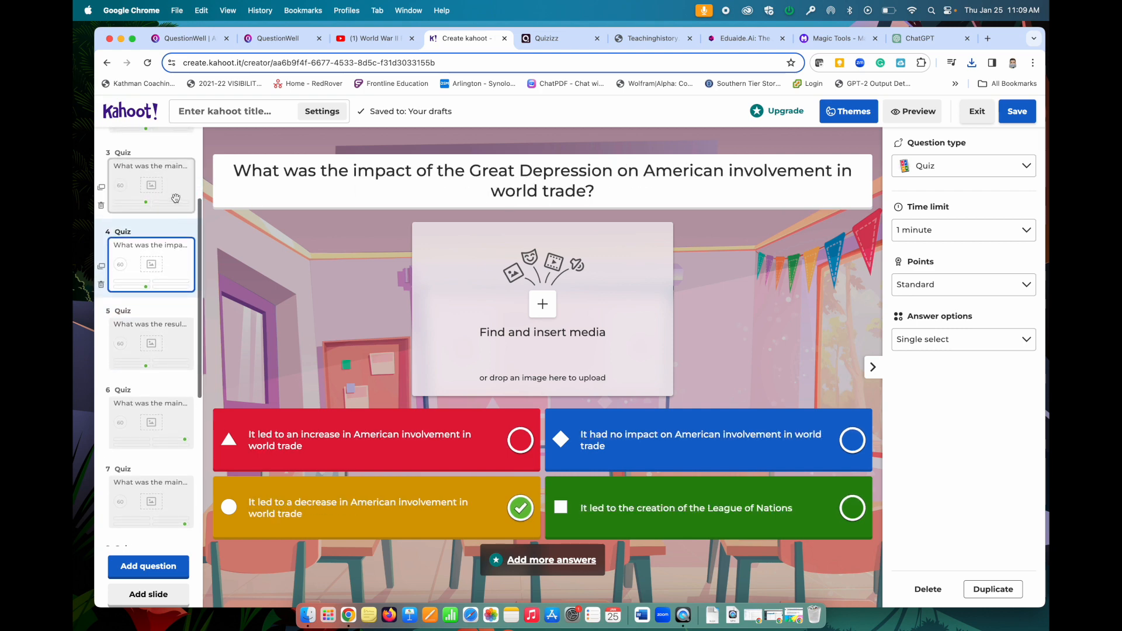
left_click(176, 198)
scroll(171, 212, "up", 4)
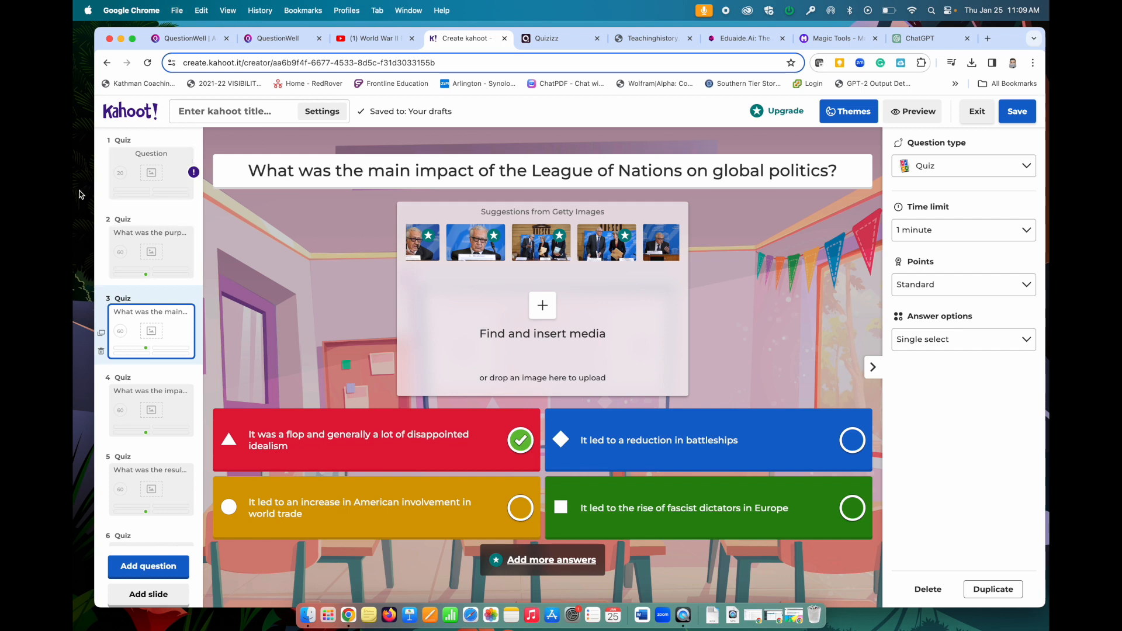
- Switch to Quizizz and, from its home page, start a new AI quiz with the Create with link option
left_click(547, 38)
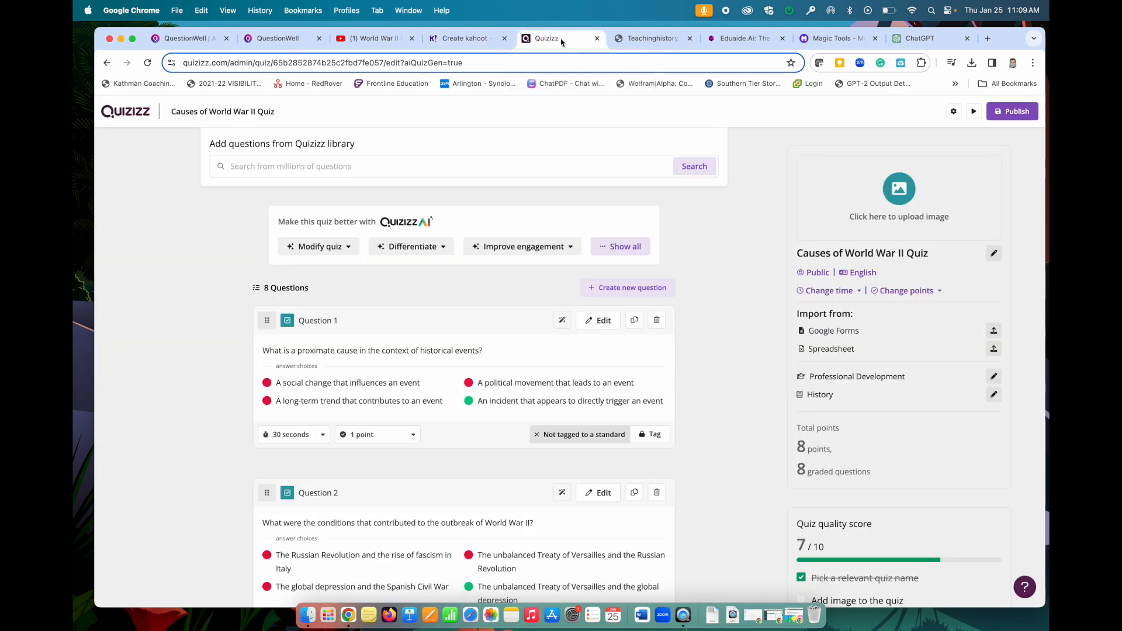
left_click(135, 114)
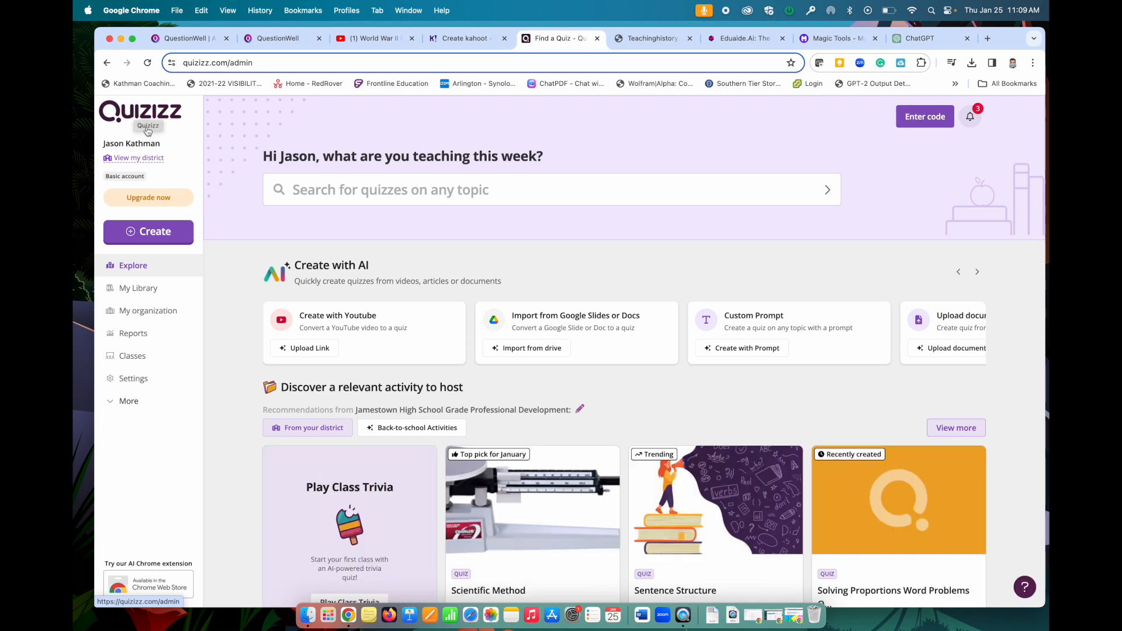
scroll(481, 351, "right", 2)
scroll(481, 351, "right", 2)
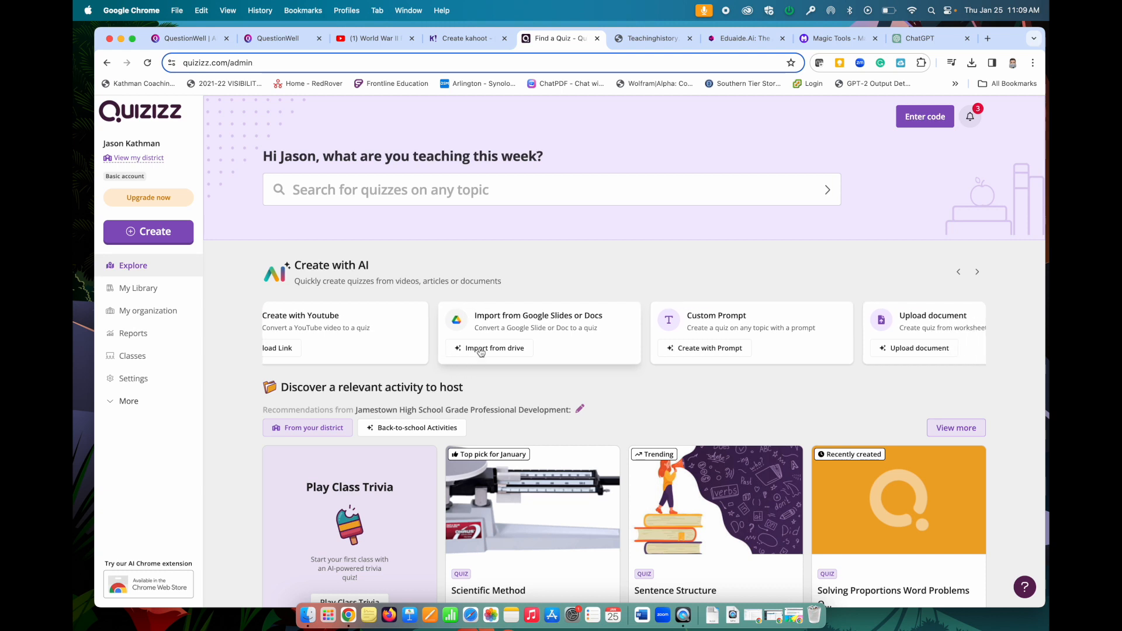
scroll(555, 329, "right", 6)
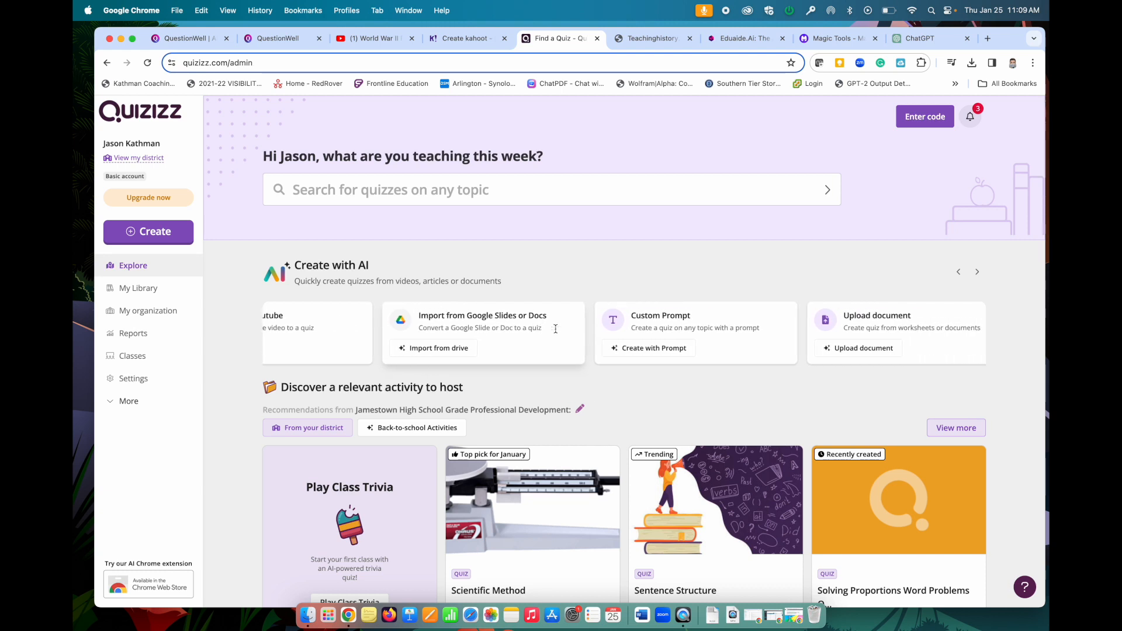
scroll(379, 322, "left", 10)
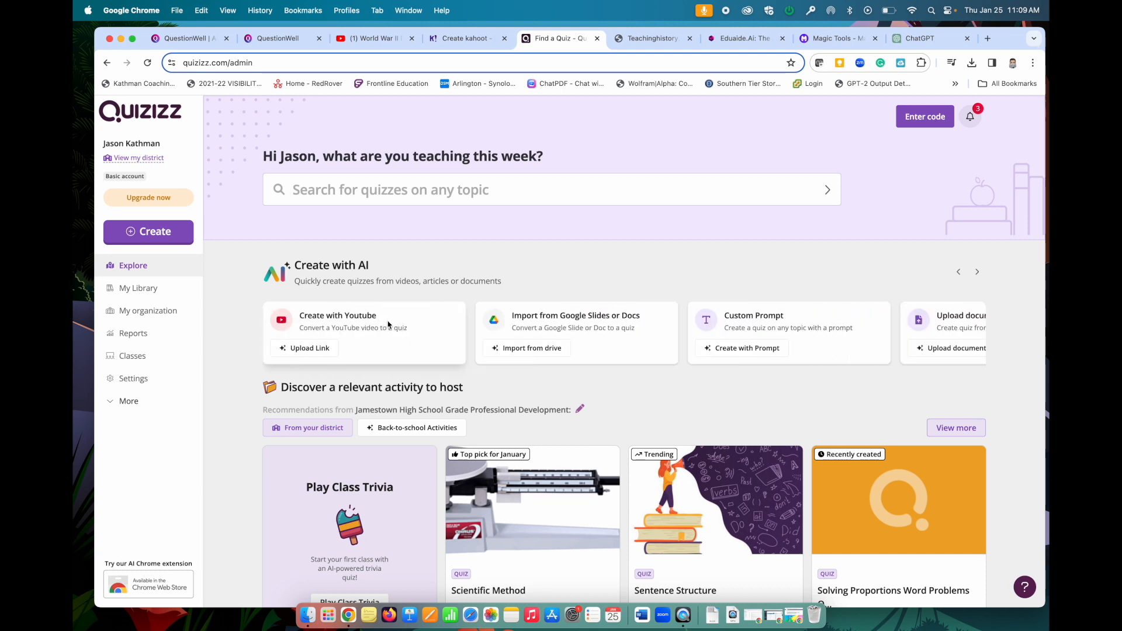
scroll(388, 325, "right", 3)
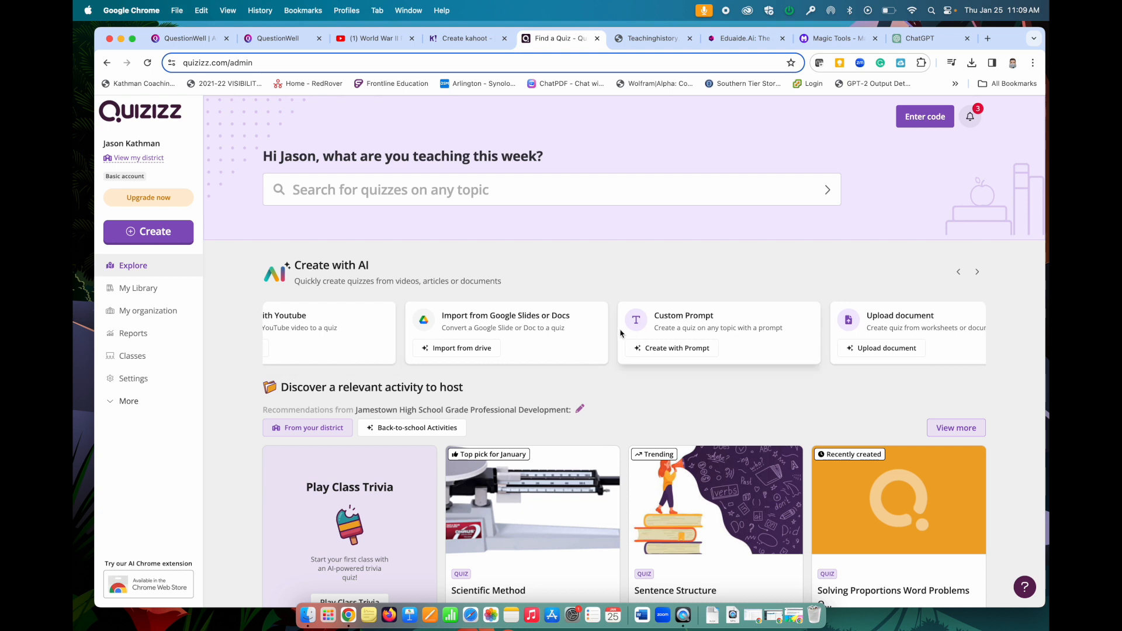
scroll(621, 333, "right", 8)
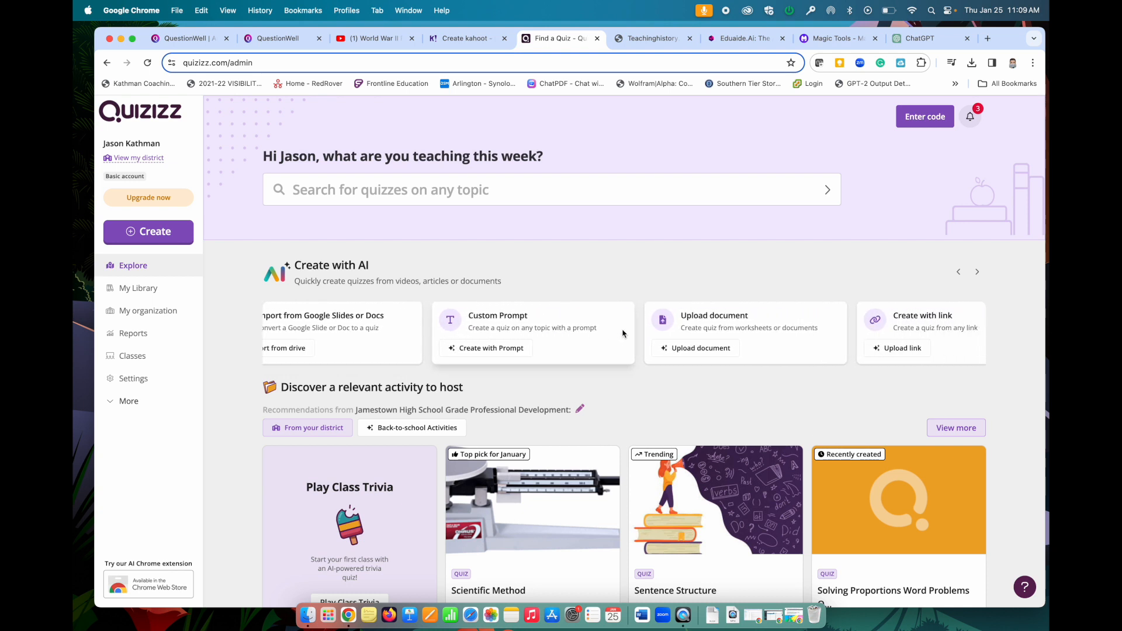
scroll(667, 334, "right", 3)
left_click(835, 348)
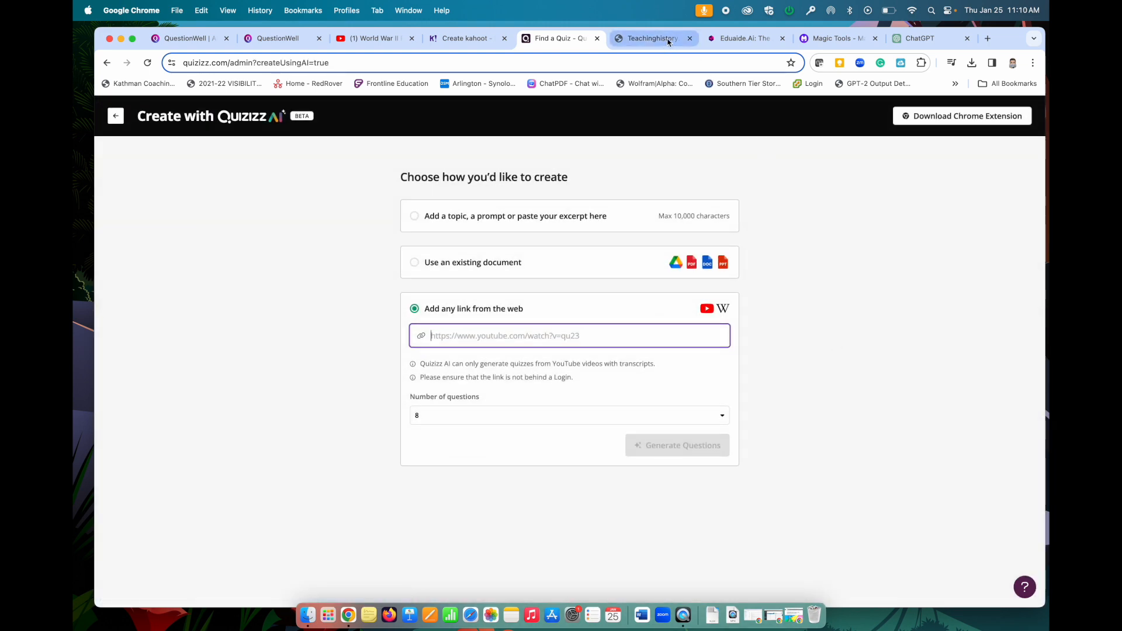
left_click(668, 40)
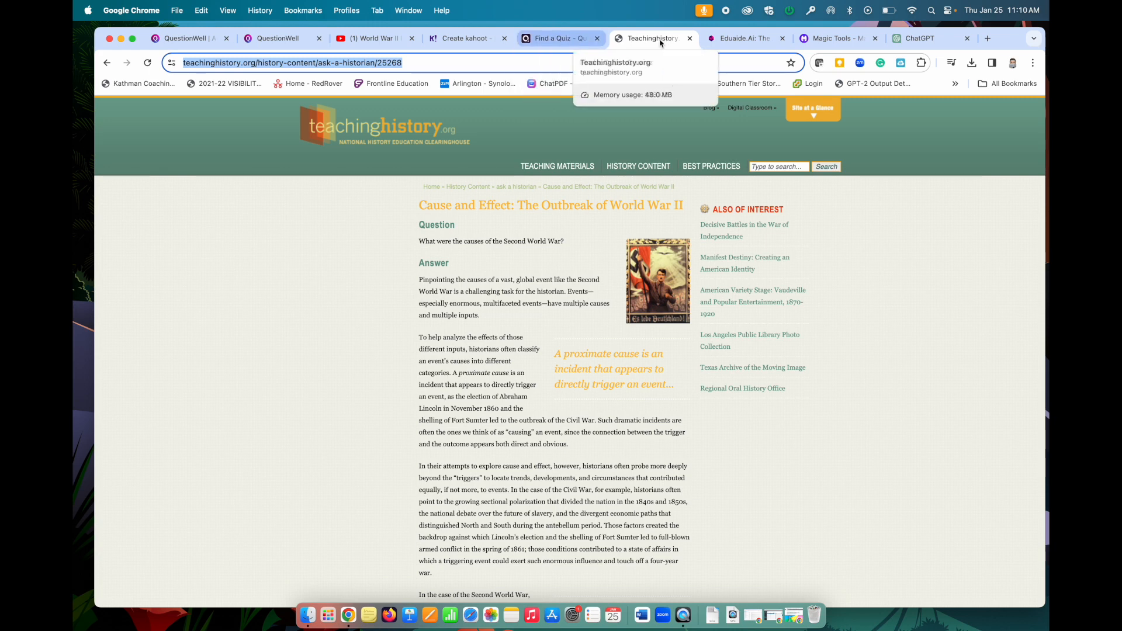
left_click(576, 42)
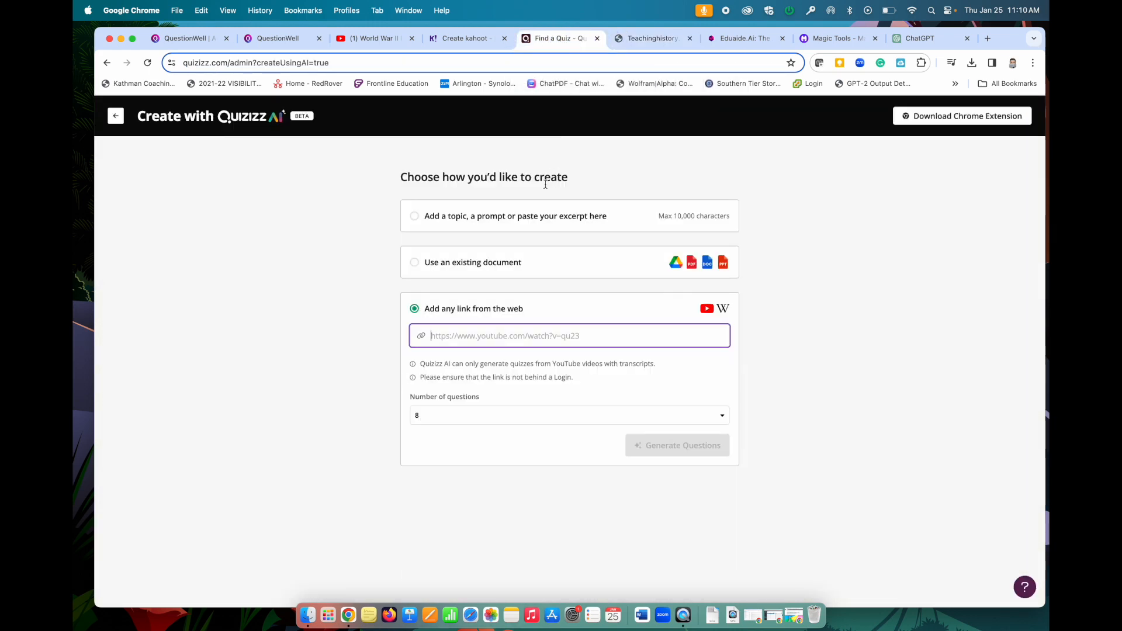
left_click(659, 41)
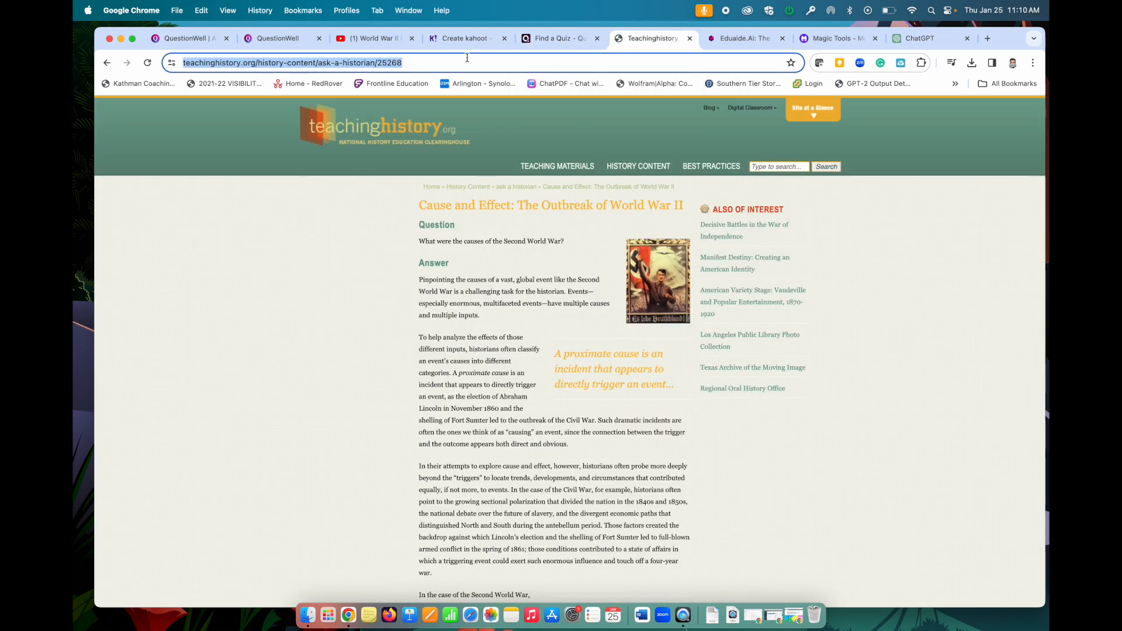
left_click(558, 39)
type("https://teachinghistory.org/history-content/ask-a-historian/25268")
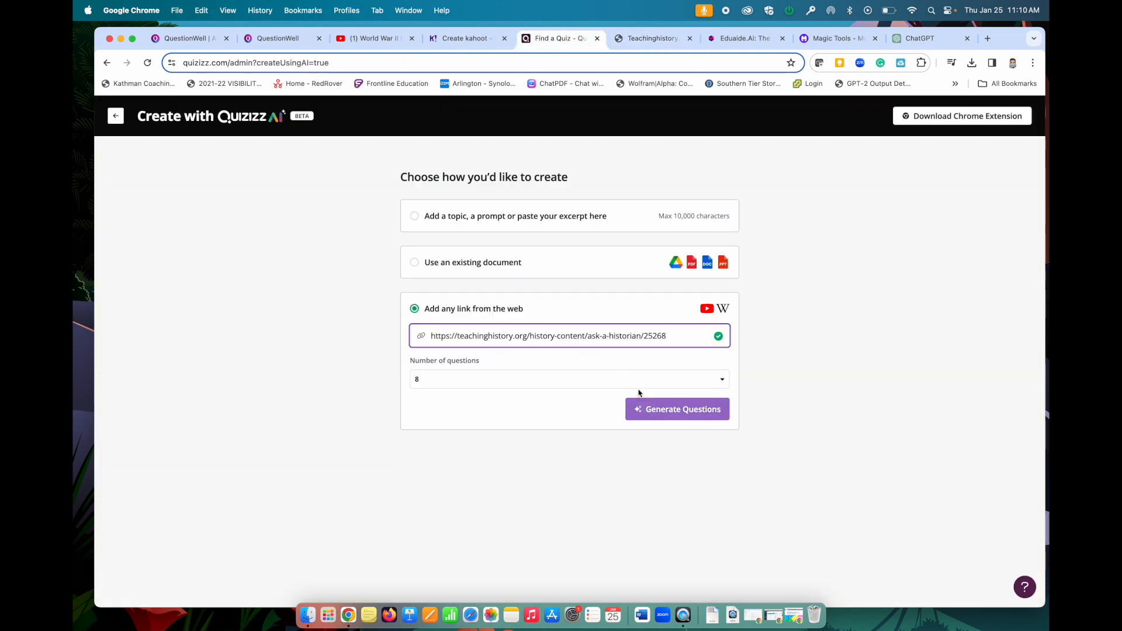
- Set the number of questions to 10 and generate the quiz from the linked article
left_click(638, 380)
left_click(594, 350)
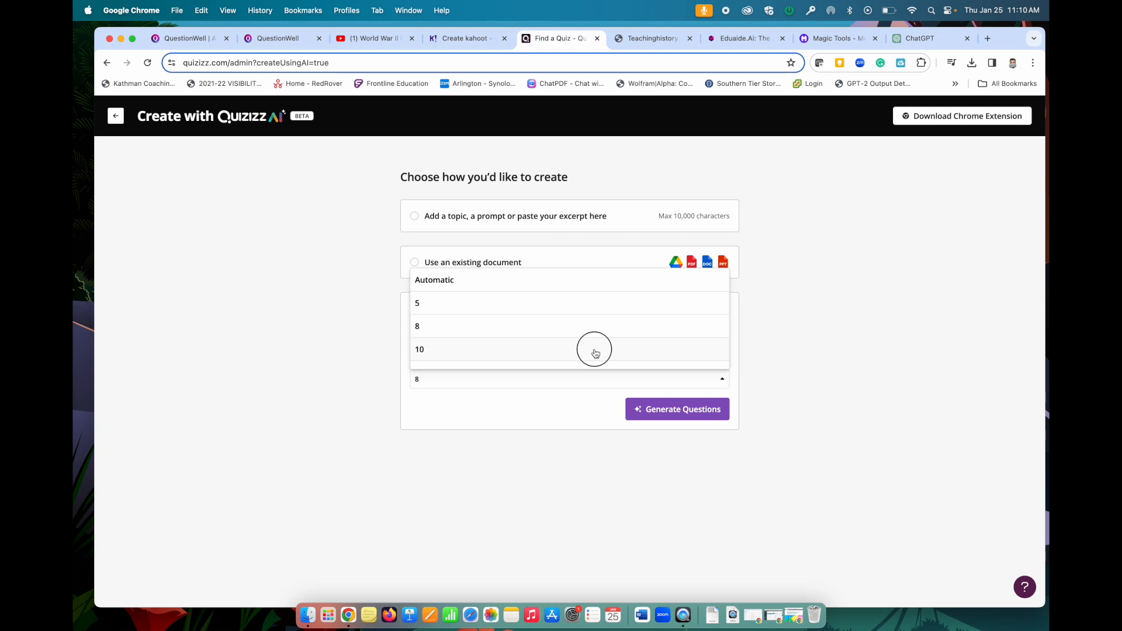
left_click(671, 414)
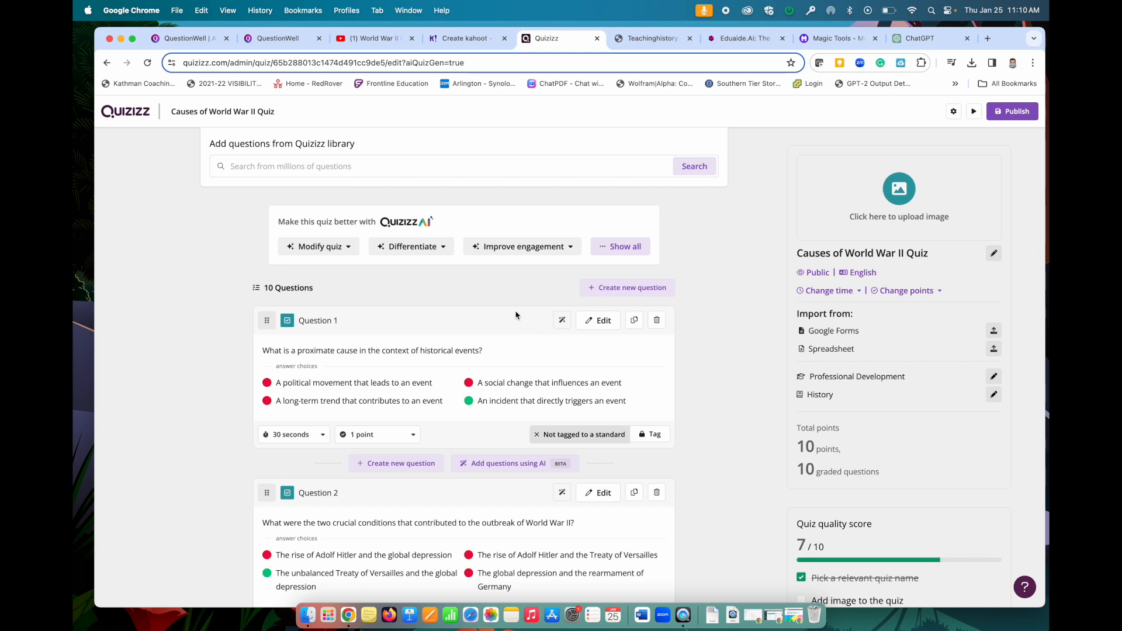
- Examine the AI options for modifying and differentiating the generated quiz
left_click(348, 248)
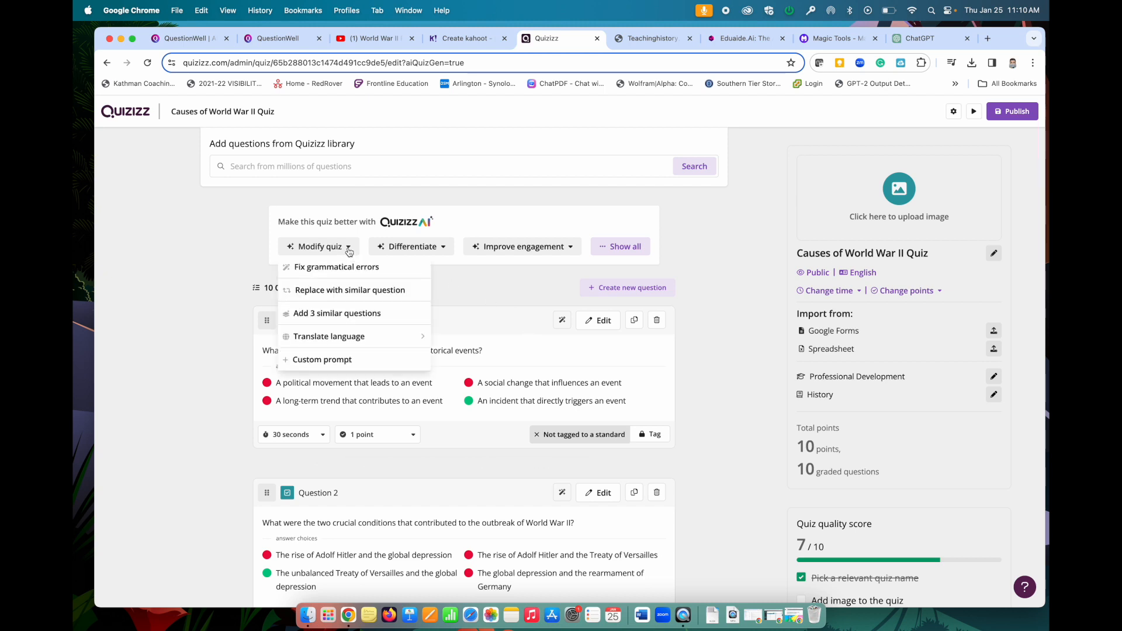
left_click(405, 250)
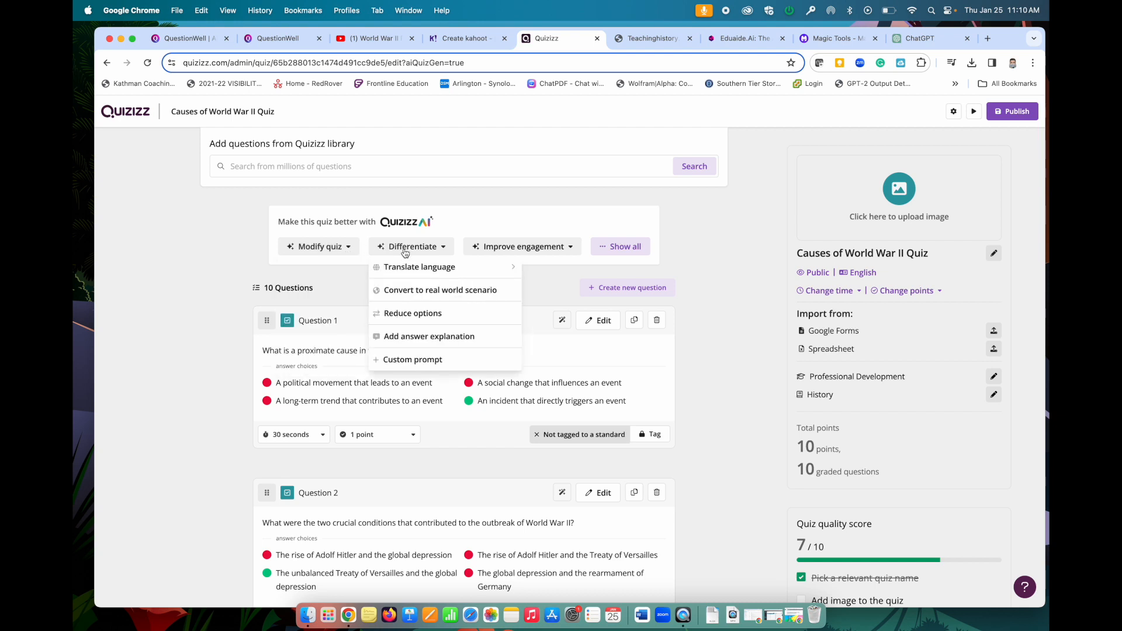
mouse_move(405, 267)
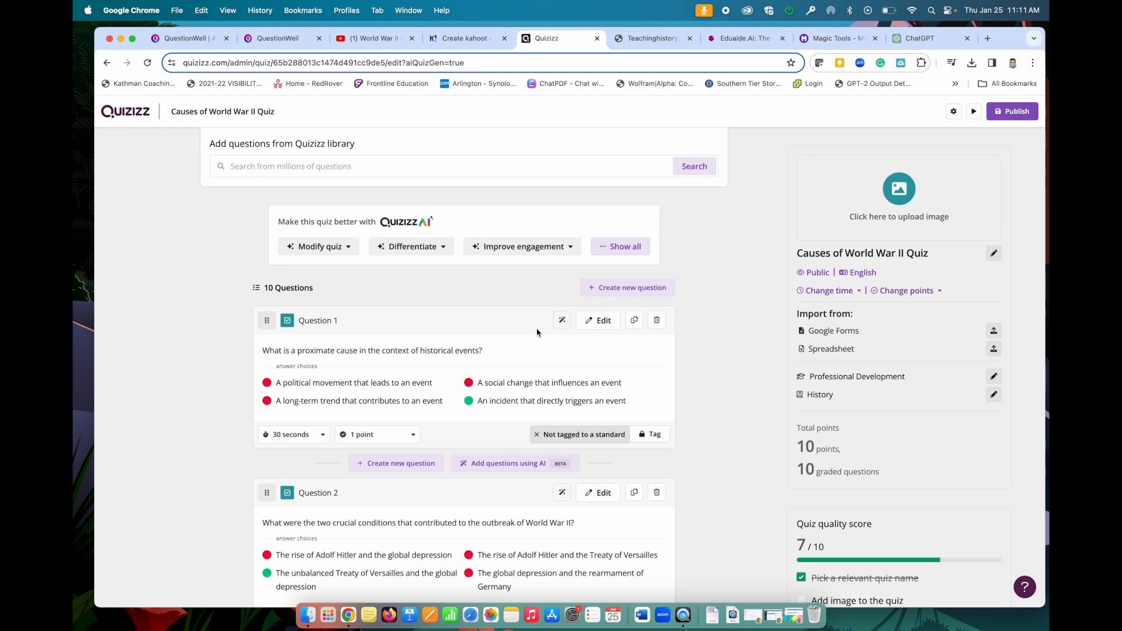
- Switch to Eduaide.AI and choose the Deep Question resource type from the Questions category of the Content Generator
left_click(732, 40)
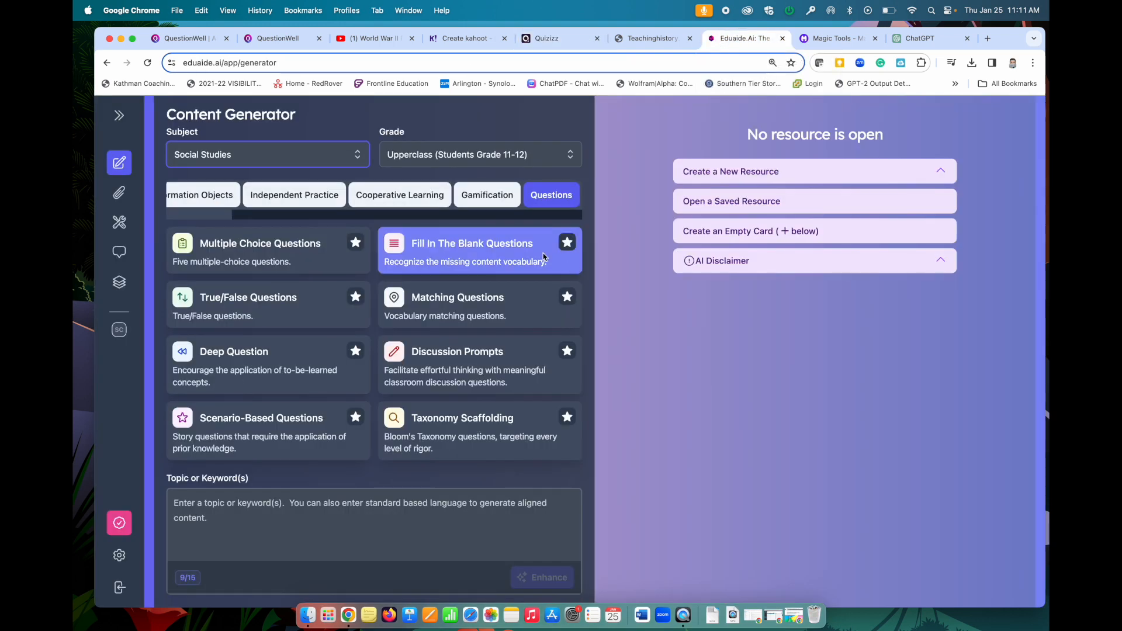
scroll(345, 198, "left", 5)
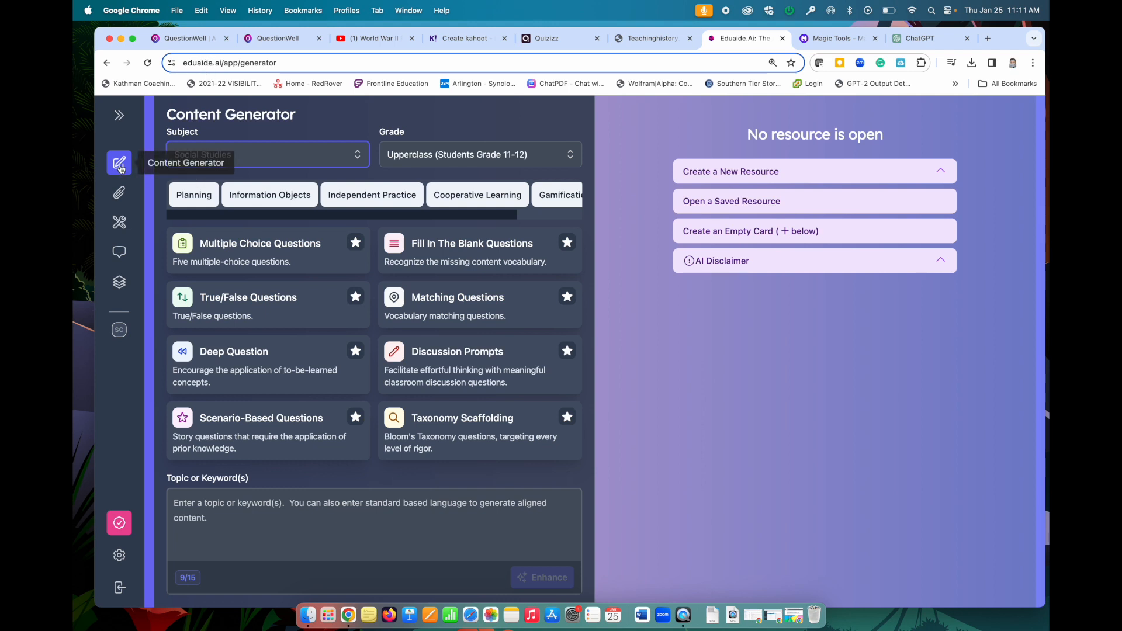
scroll(346, 197, "right", 3)
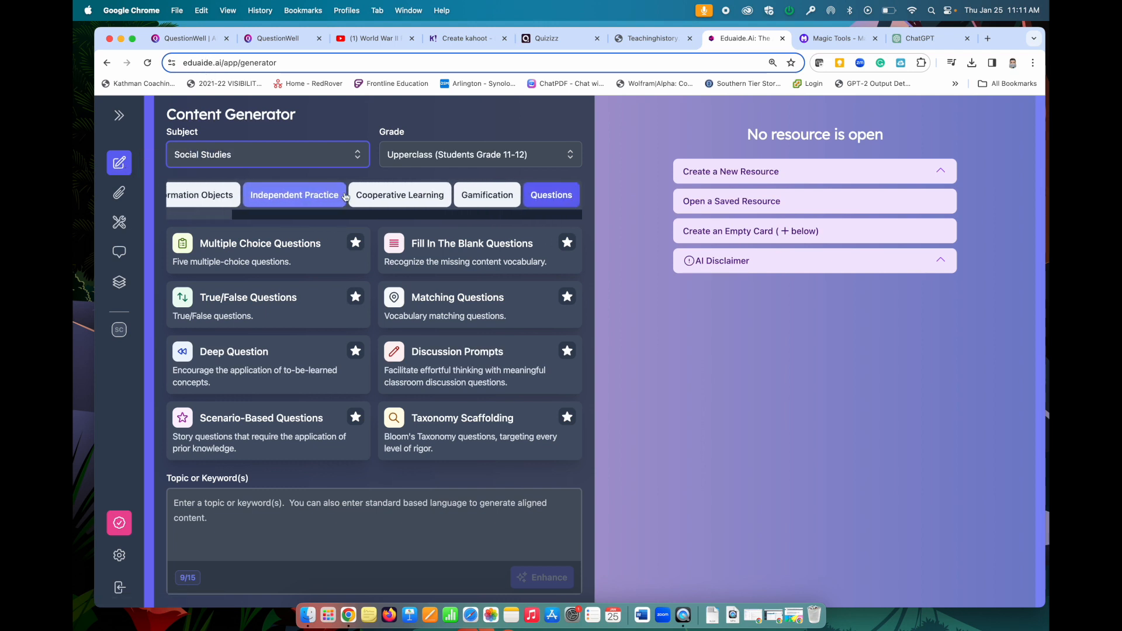
left_click(540, 193)
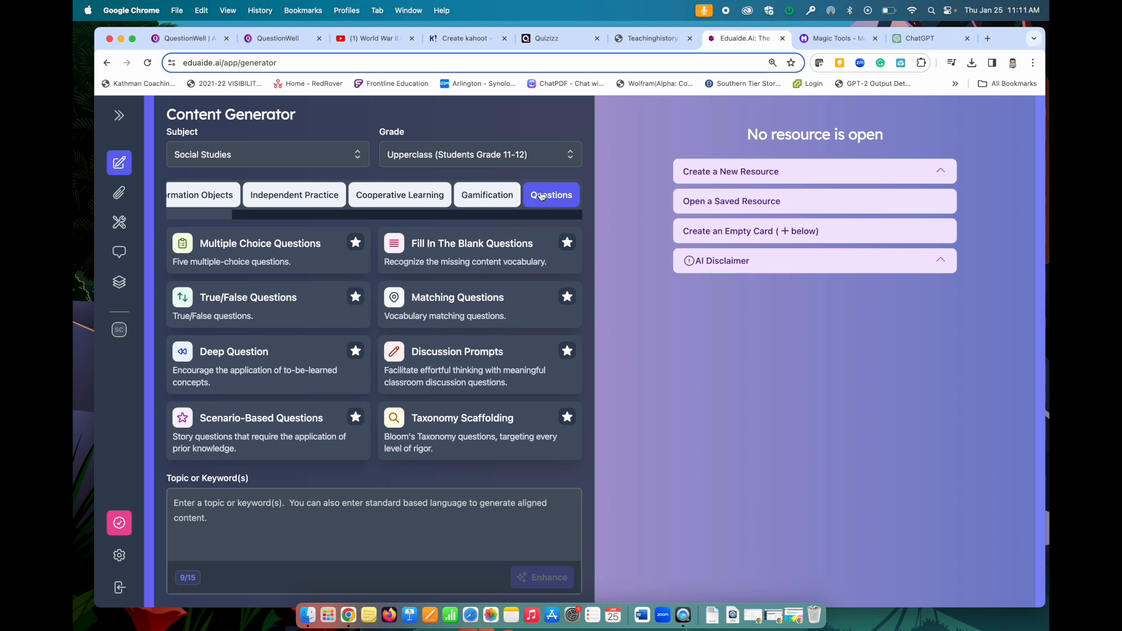
left_click(262, 367)
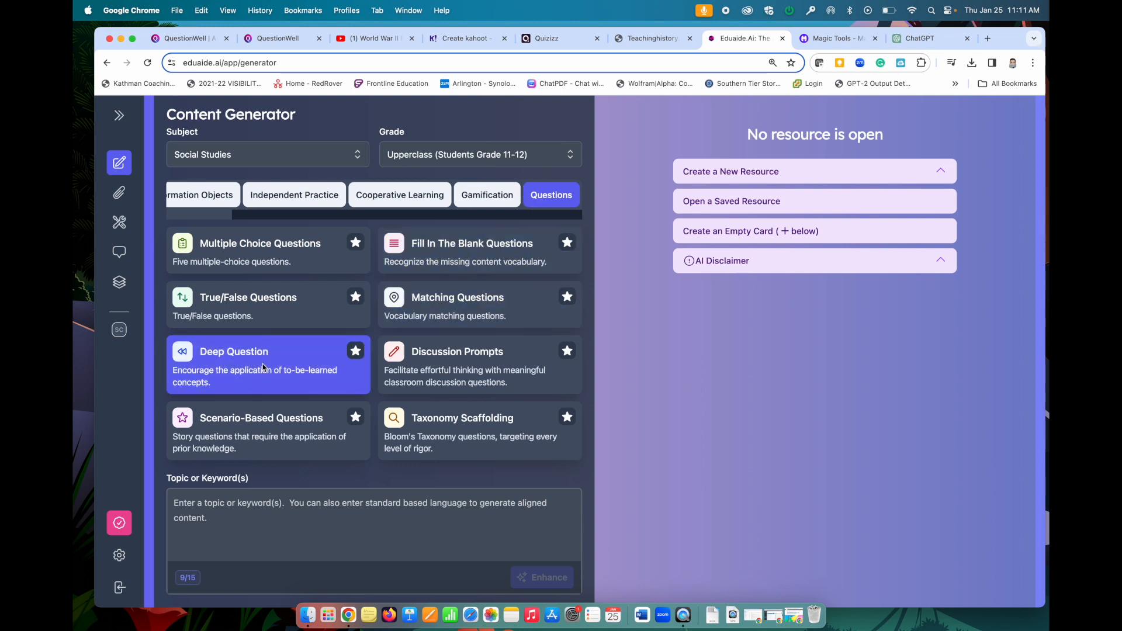
- Enter "Causes of world war ii in europe" as the topic and generate the deep questions
left_click(288, 516)
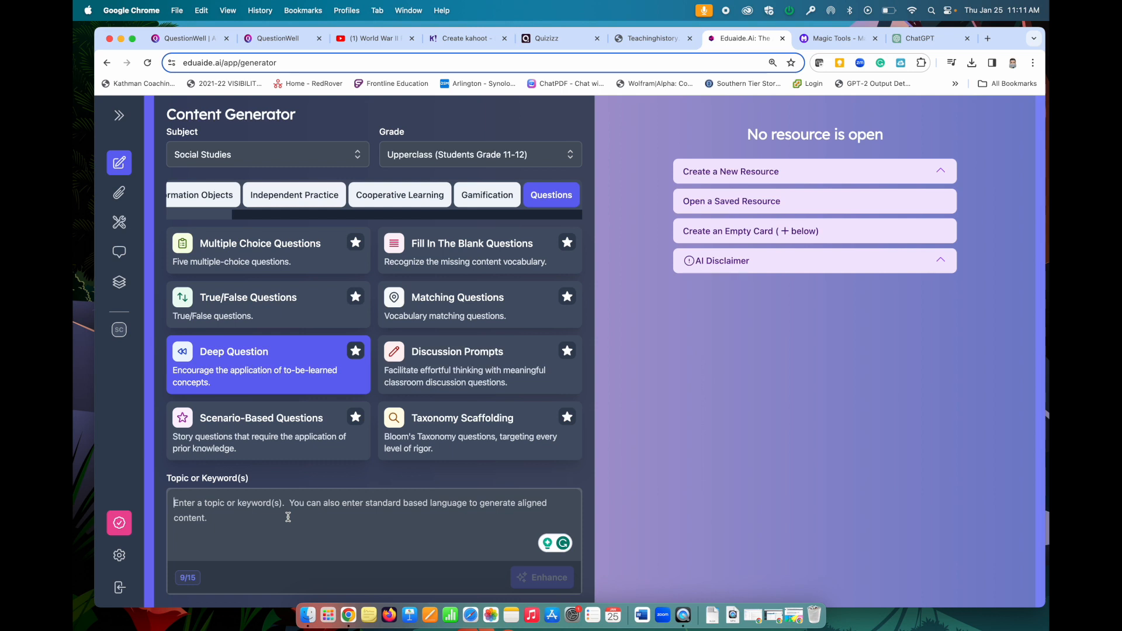
type("Cause")
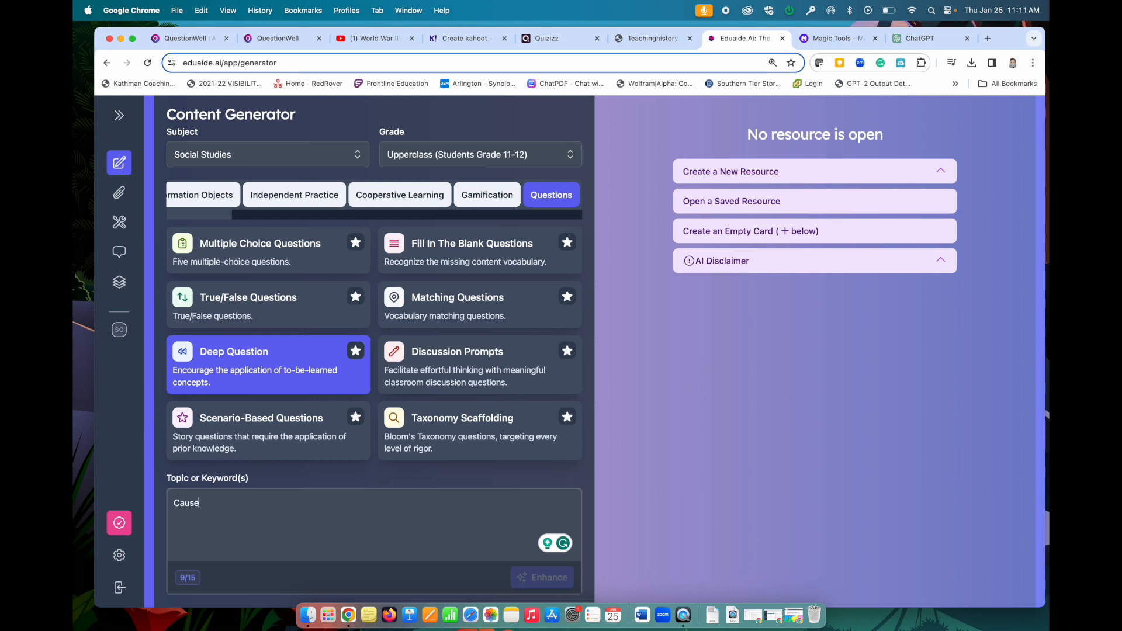
type("s of world war ii in europe")
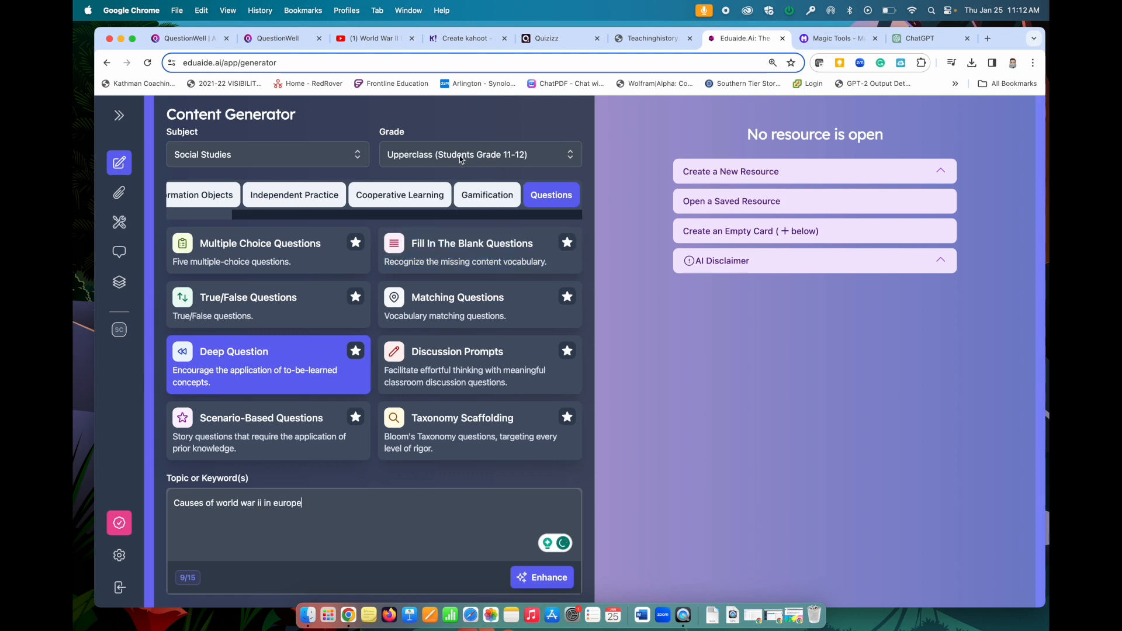
scroll(515, 560, "down", 2)
left_click(521, 563)
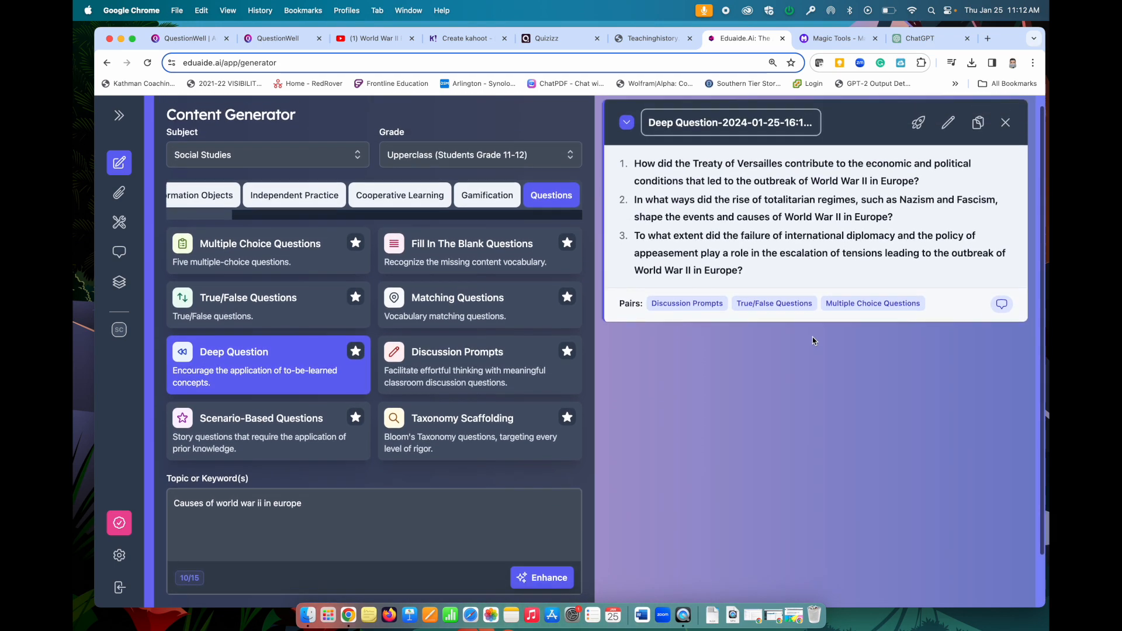
scroll(664, 189, "up", 2)
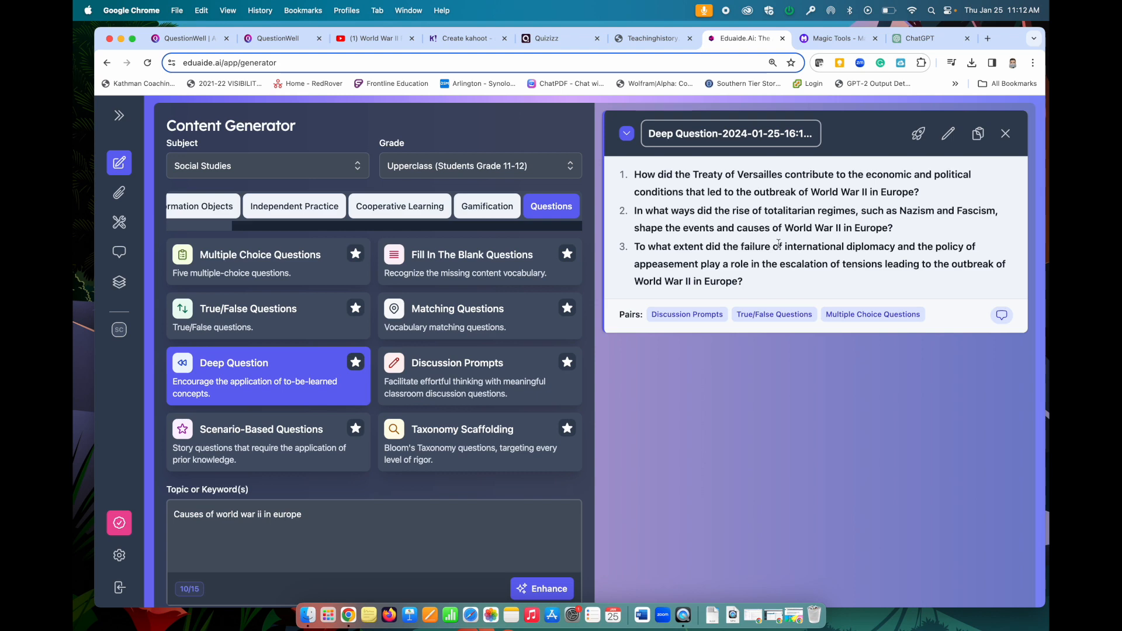
- Switch to MagicSchool, filter the tools to the Questions category, and open the DOK Questions tool
left_click(838, 40)
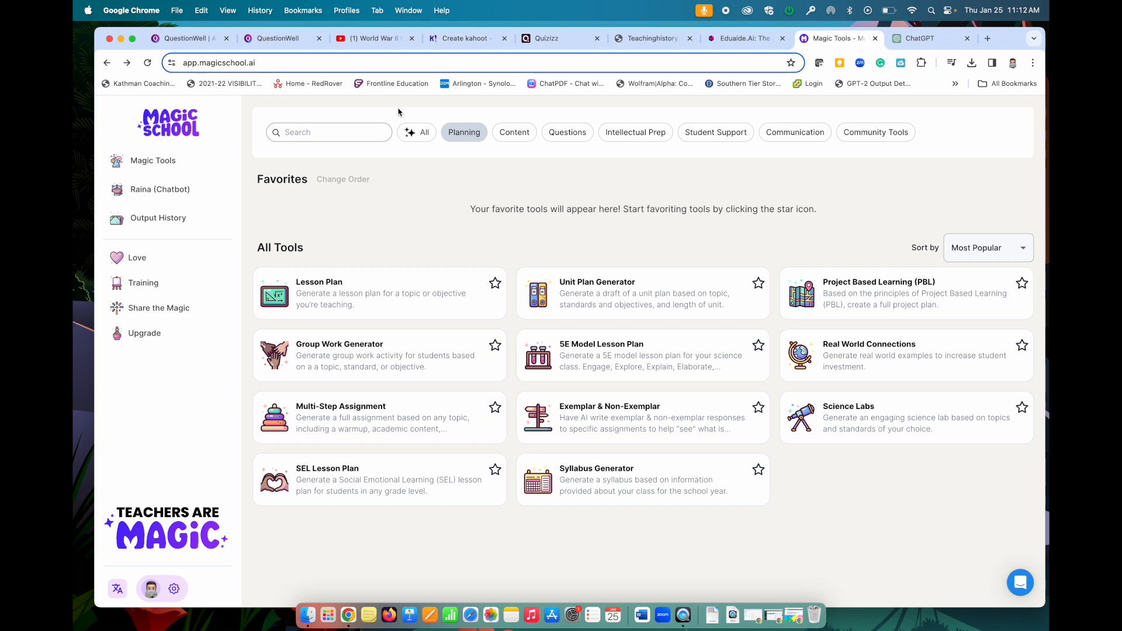
left_click(417, 134)
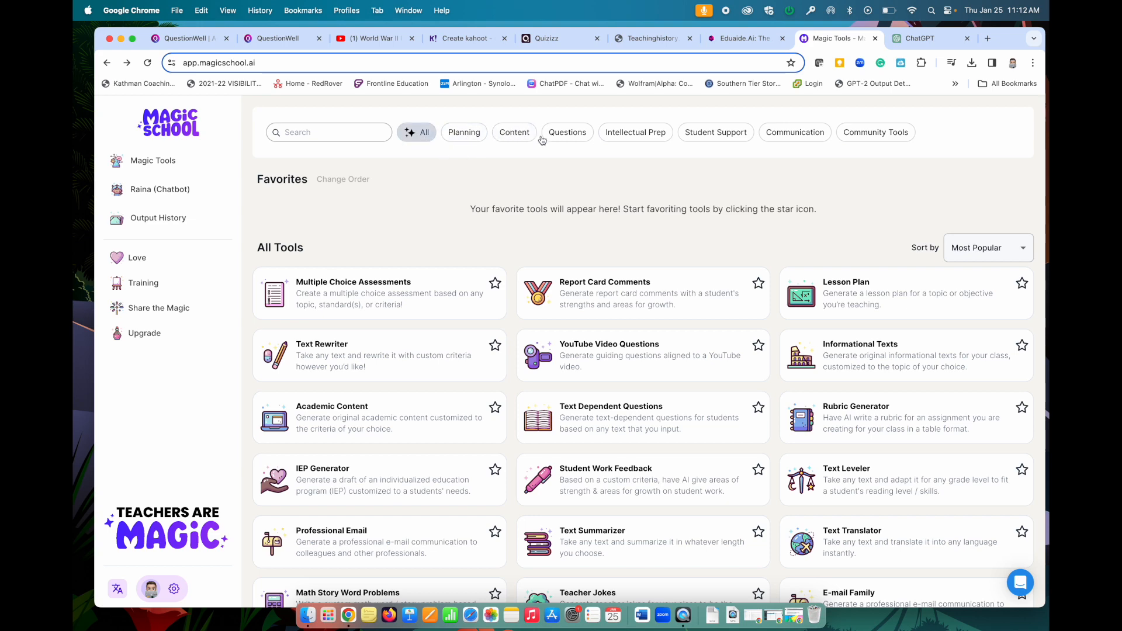
left_click(567, 132)
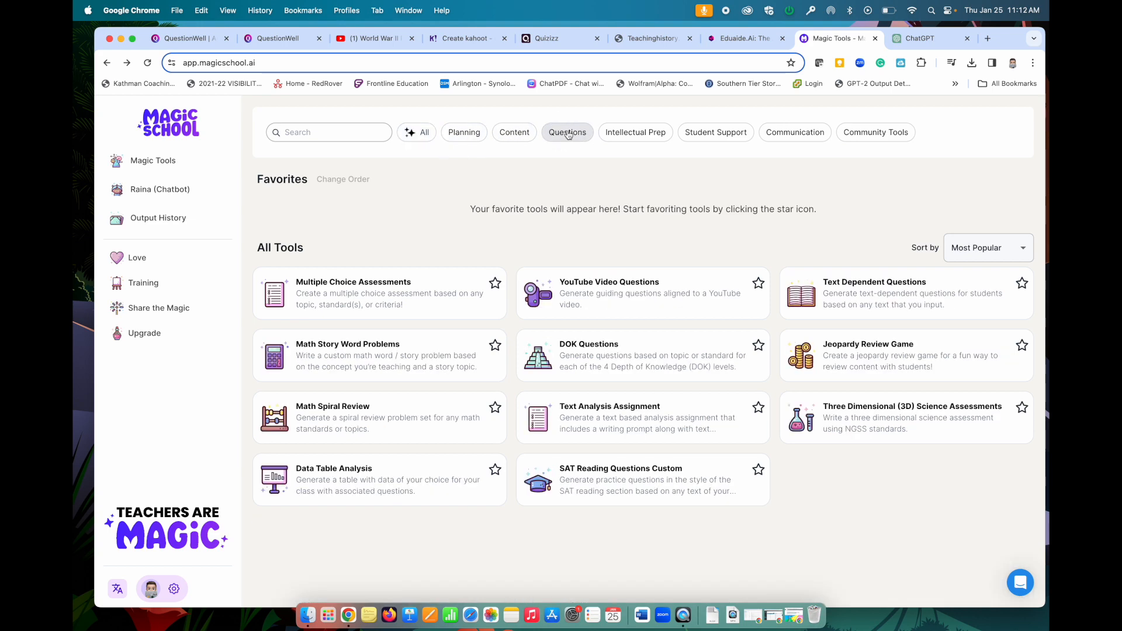
left_click(590, 354)
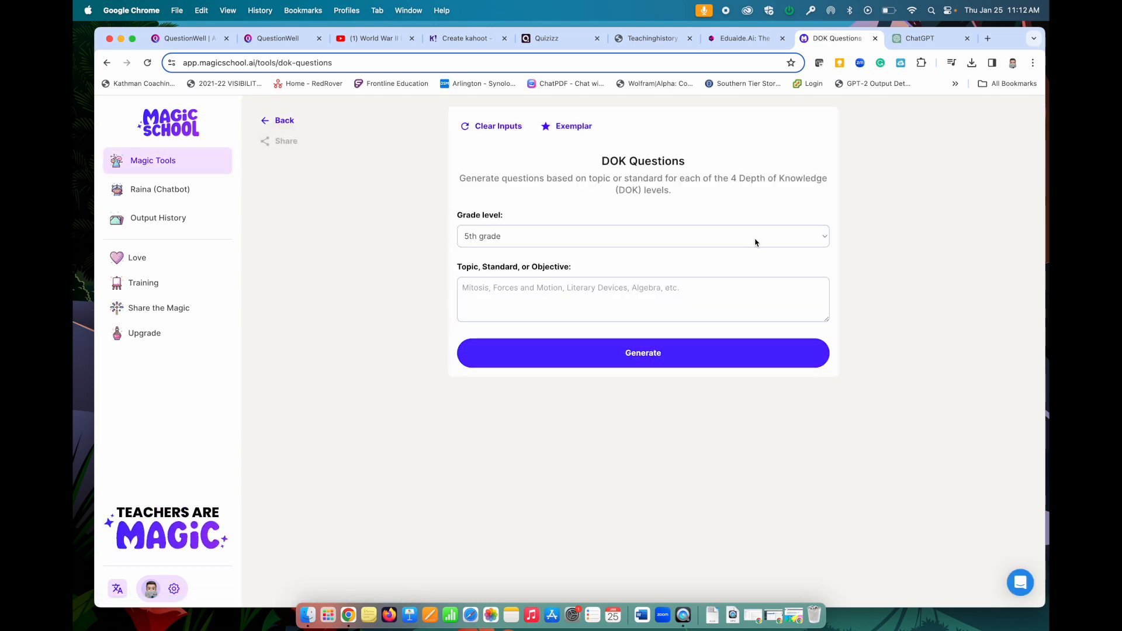
- Choose a grade level, enter "Causes of WWII in Europe" as the topic, and generate the DOK questions
left_click(756, 243)
left_click(736, 283)
left_click(682, 294)
type("Causes of WWII in Europe")
left_click(681, 359)
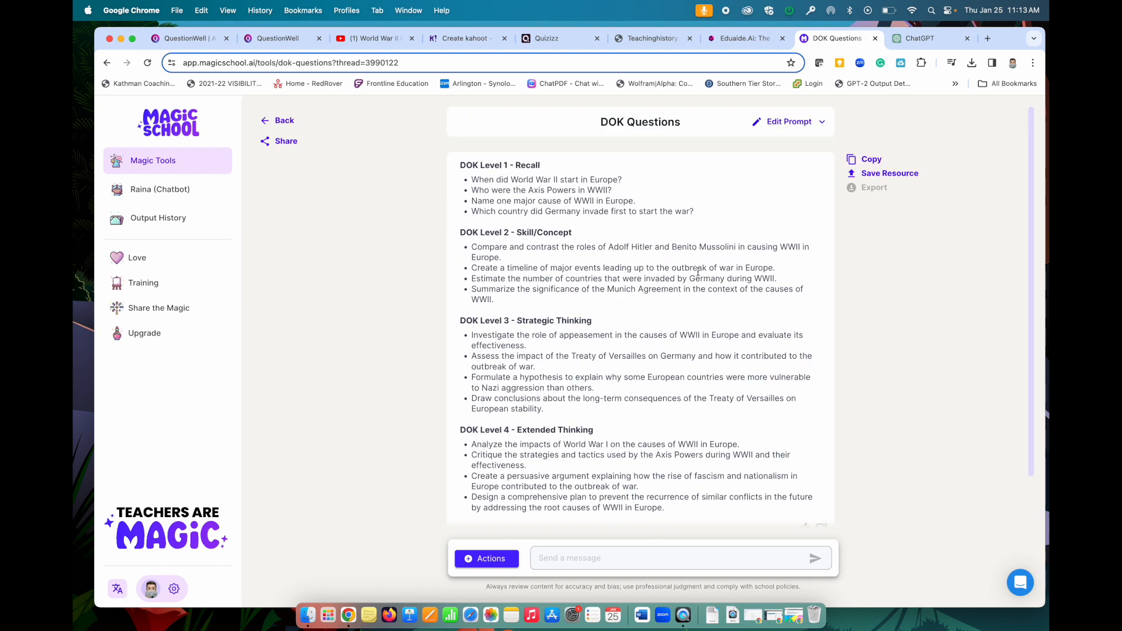
scroll(684, 339, "down", 1)
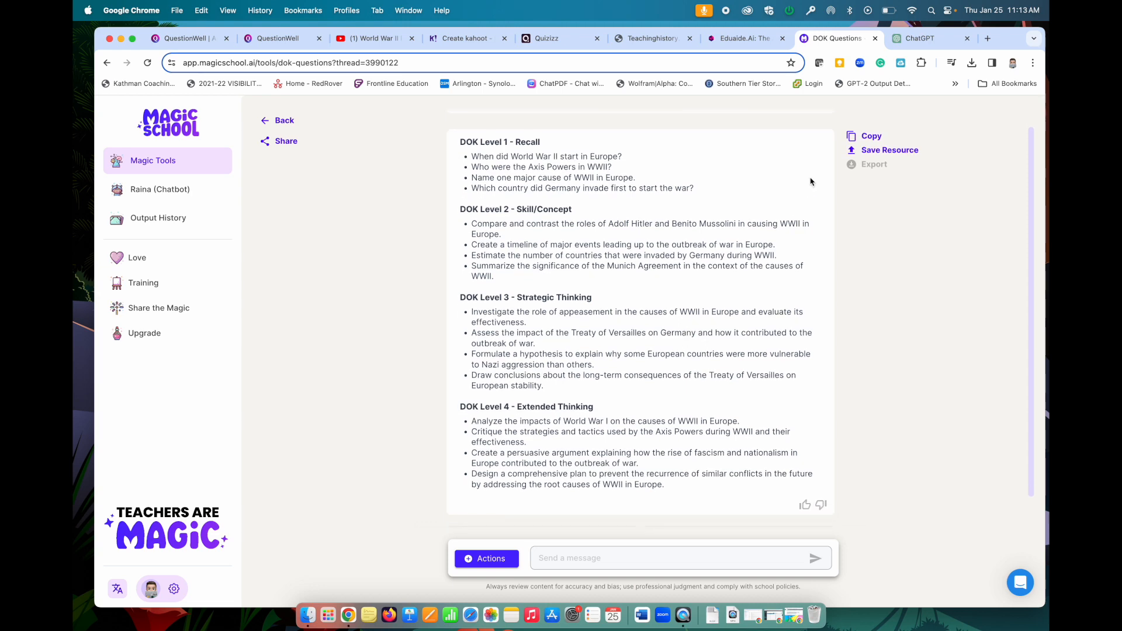
- Switch to ChatGPT and submit the prompt "Create 10 questions for the causes of world war ii that increase in difficulty according webb's depth of knowledge"
left_click(922, 39)
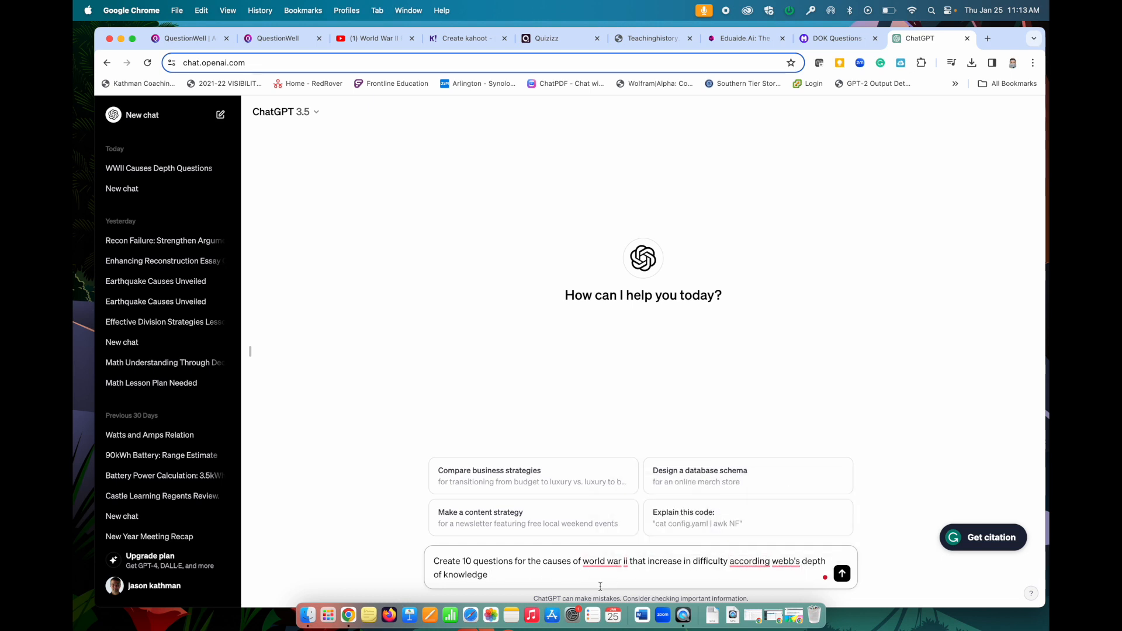
left_click(842, 575)
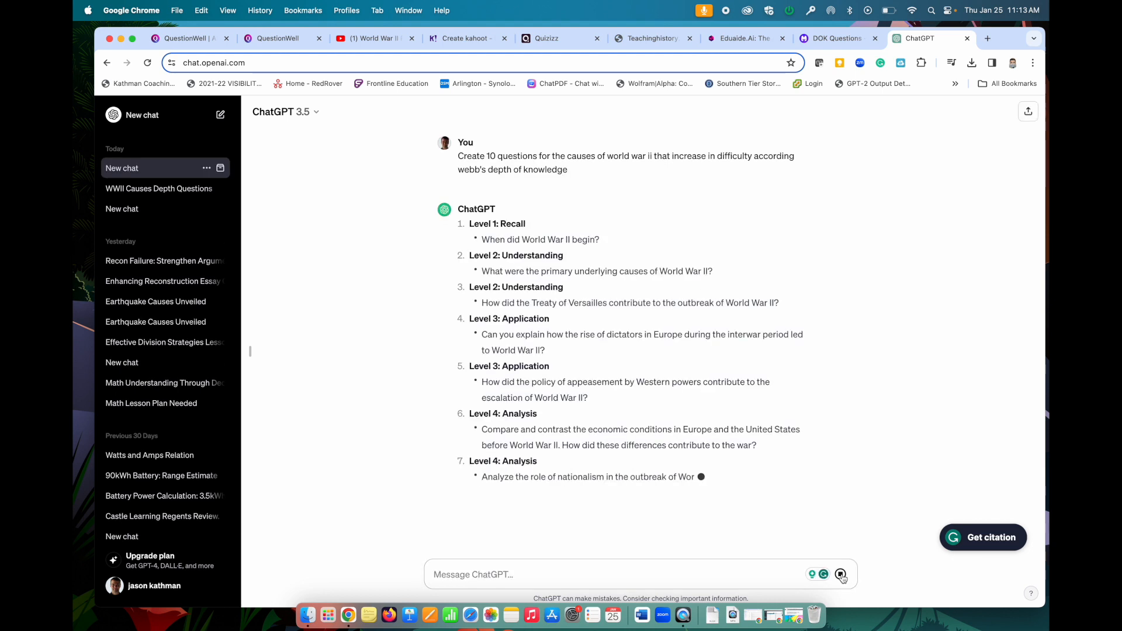